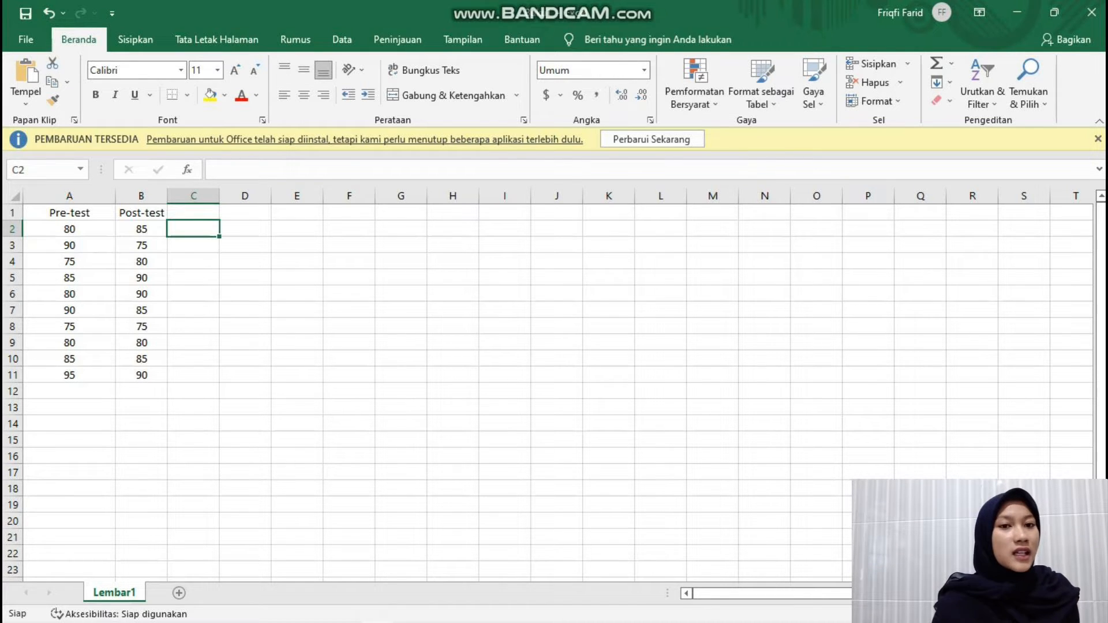
# - Copy the pre-test and post-test scores in A2:B11 and paste them into SPSS Data Editor starting at the first row and column
pyautogui.moveTo(69, 229); pyautogui.dragTo(142, 375)
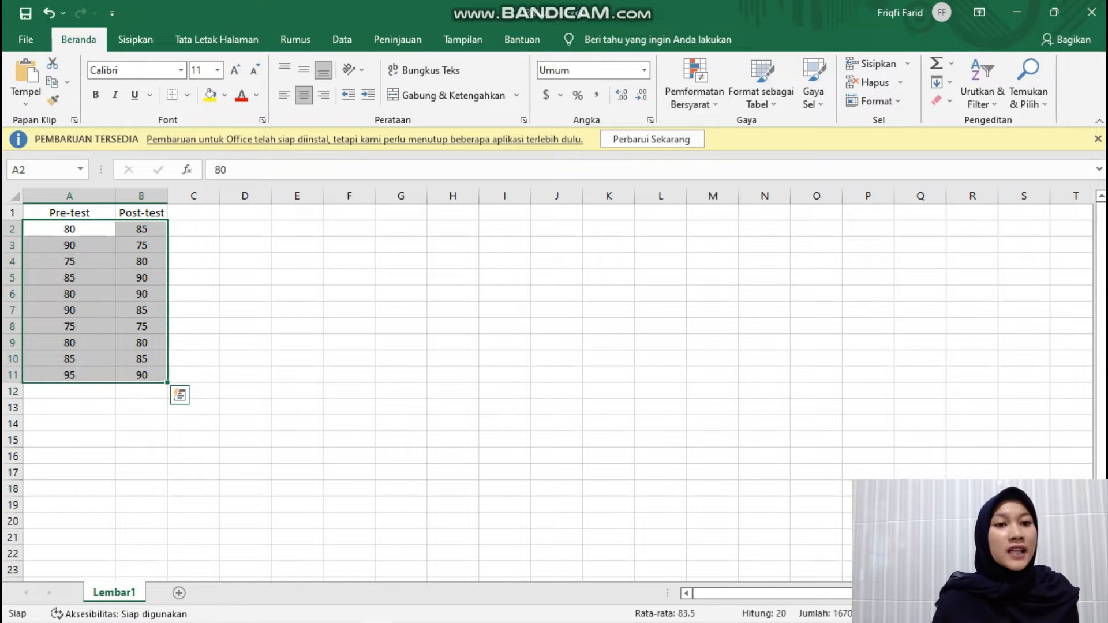
pyautogui.hotkey('ctrl', 'c')
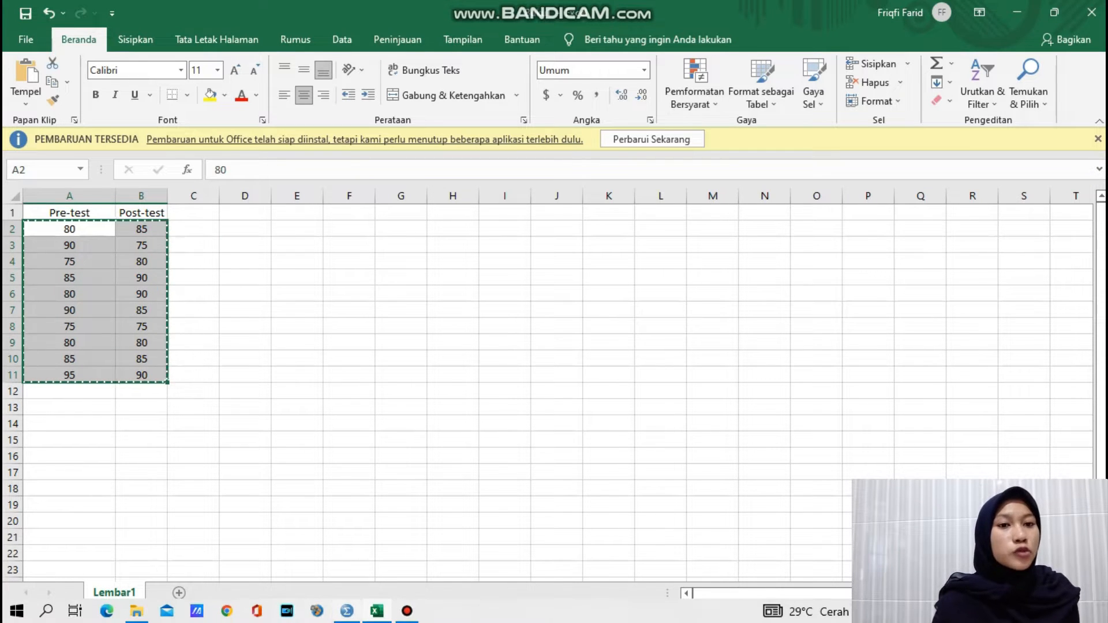
pyautogui.click(347, 611)
pyautogui.click(98, 122)
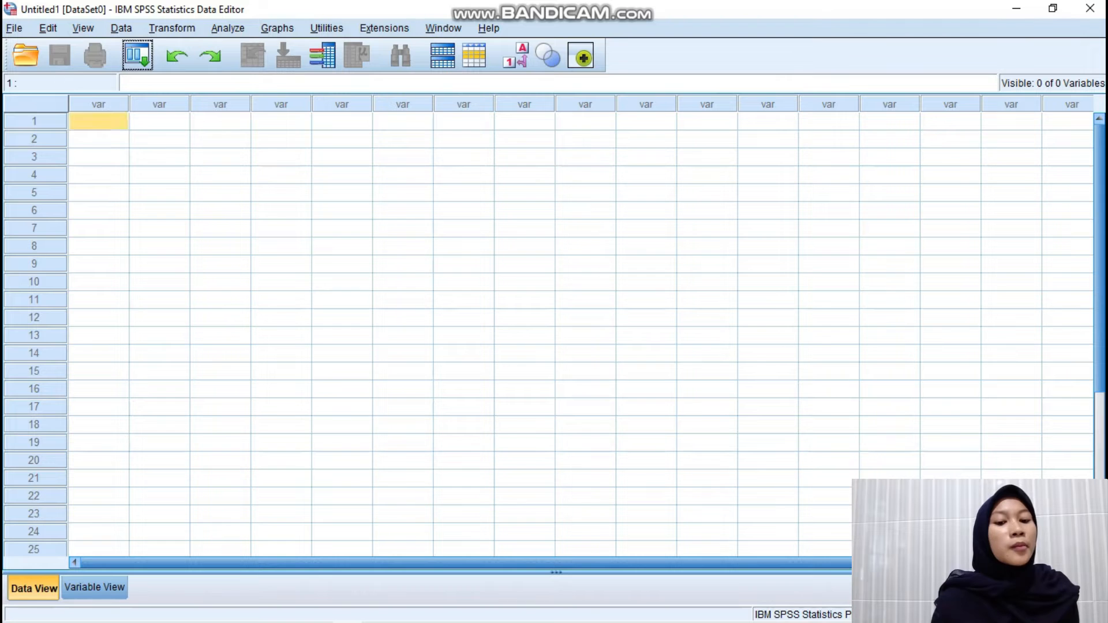
pyautogui.hotkey('ctrl', 'v')
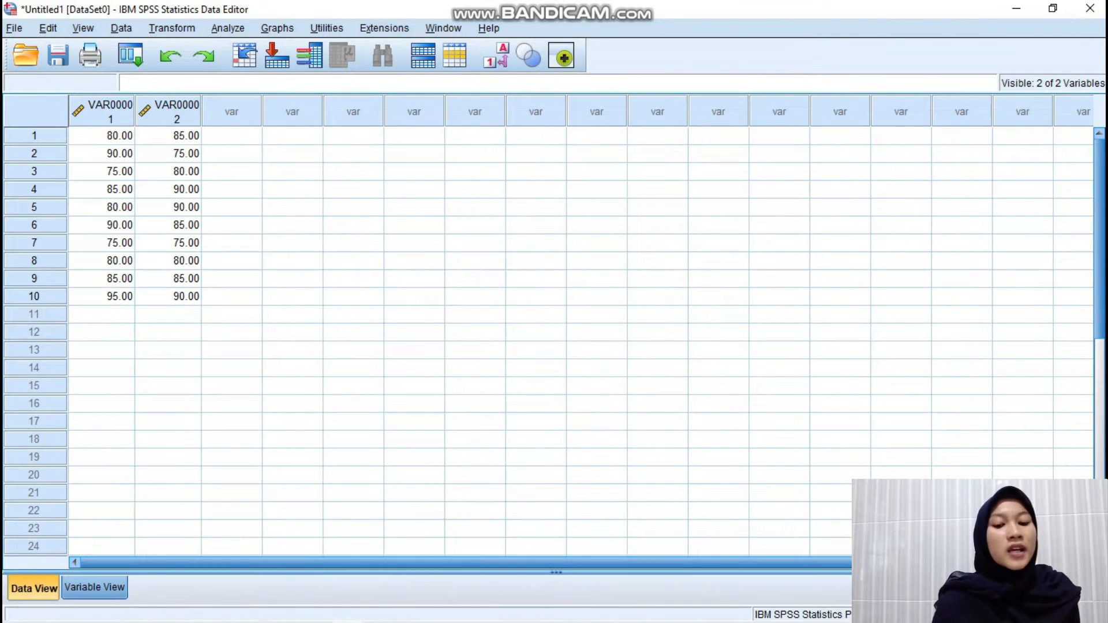
# - Rename the first variable to Hasil and the second variable to Kelas
pyautogui.click(95, 588)
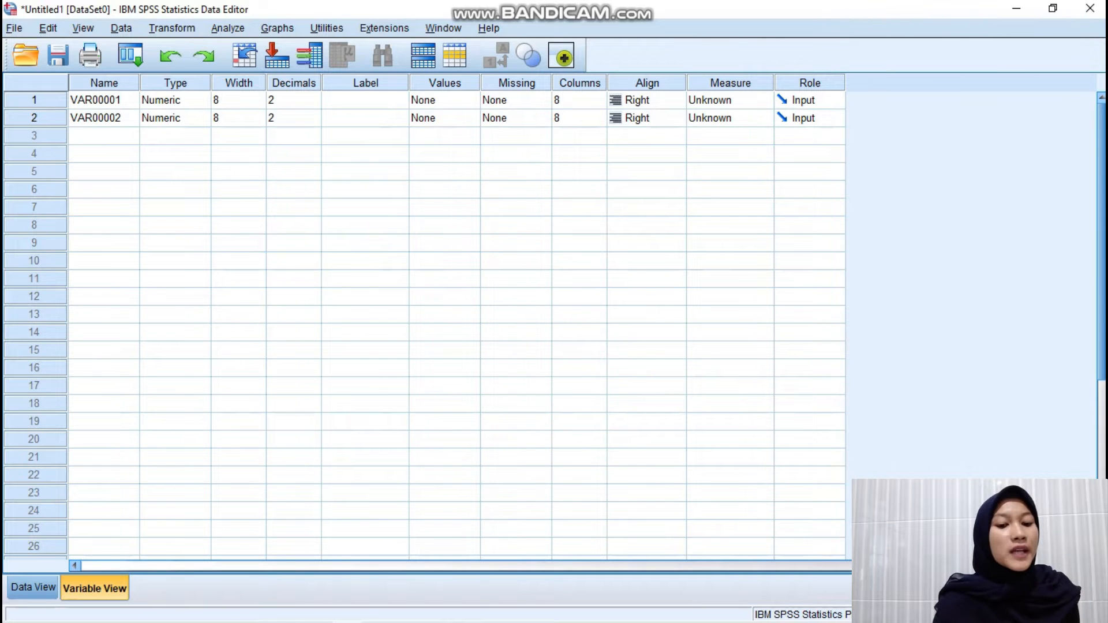
pyautogui.click(104, 100)
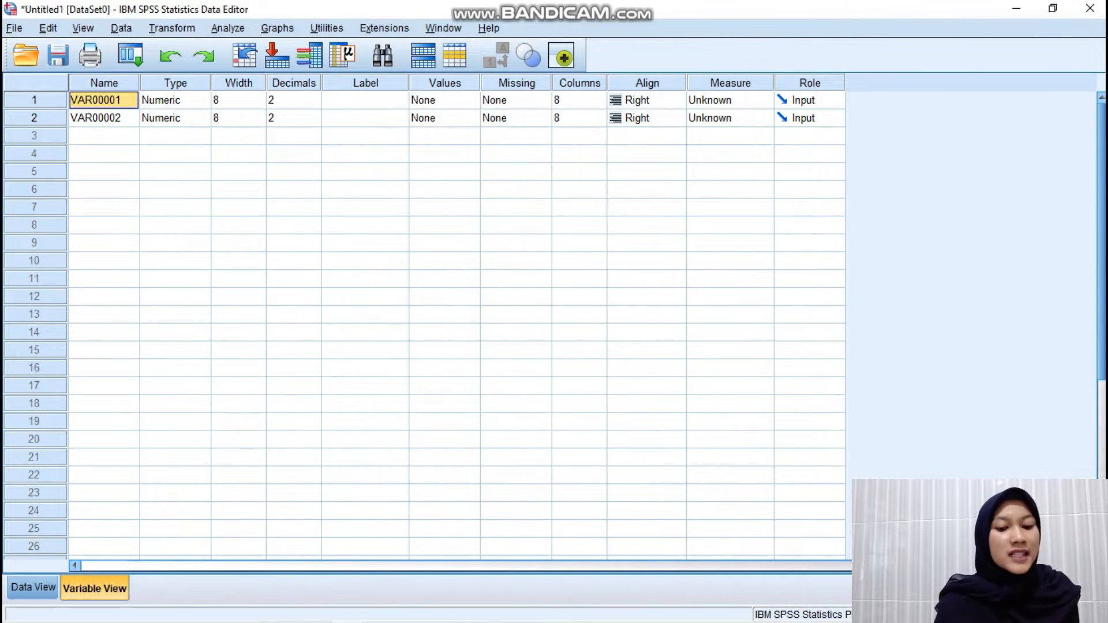
pyautogui.write('Hasil')
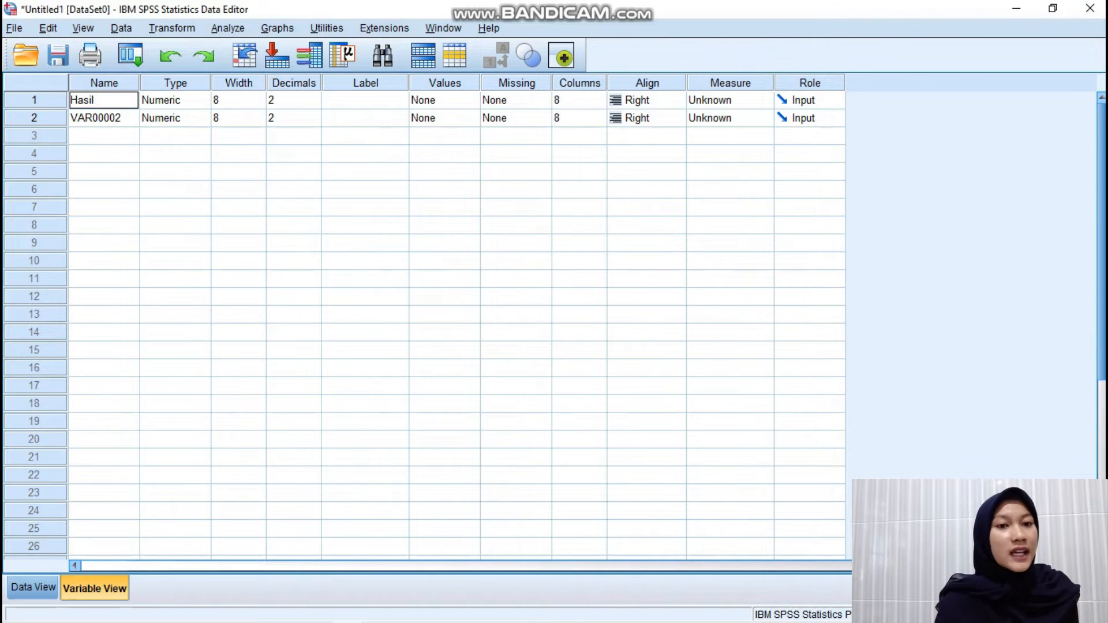
pyautogui.press('Return')
pyautogui.write('Kelas')
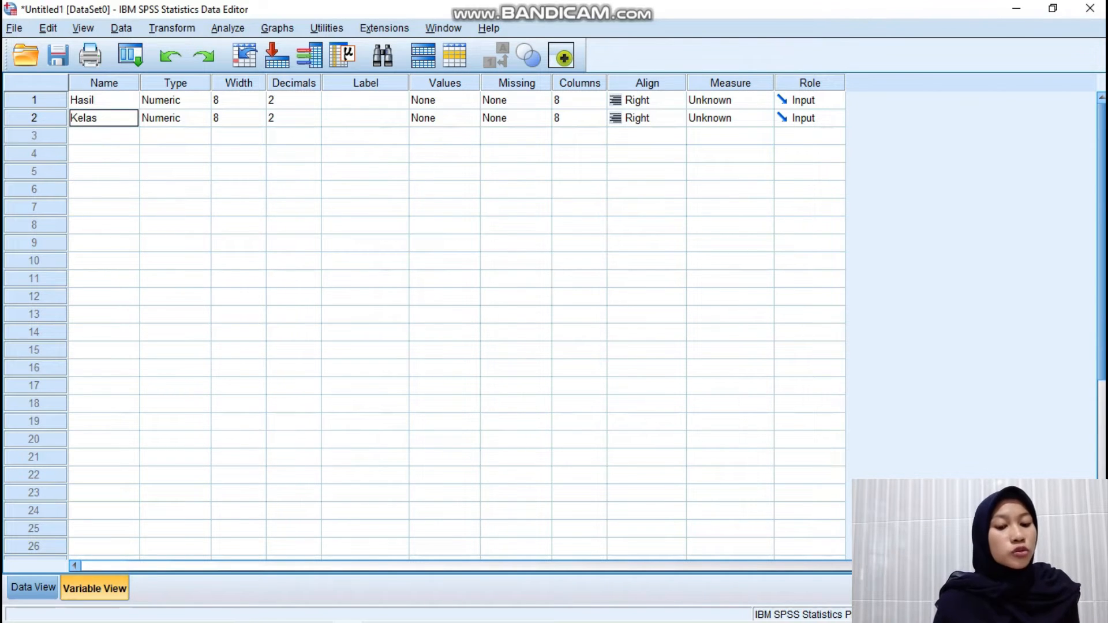
# - Set the decimals of both the Hasil and Kelas variables to 0
pyautogui.click(290, 101)
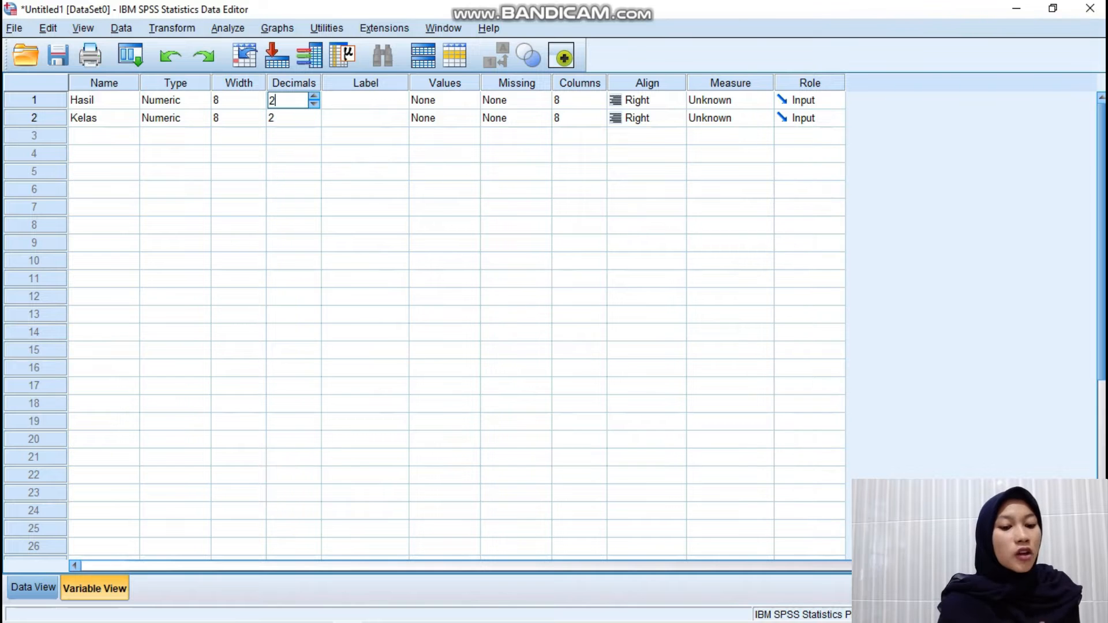
pyautogui.press('BackSpace')
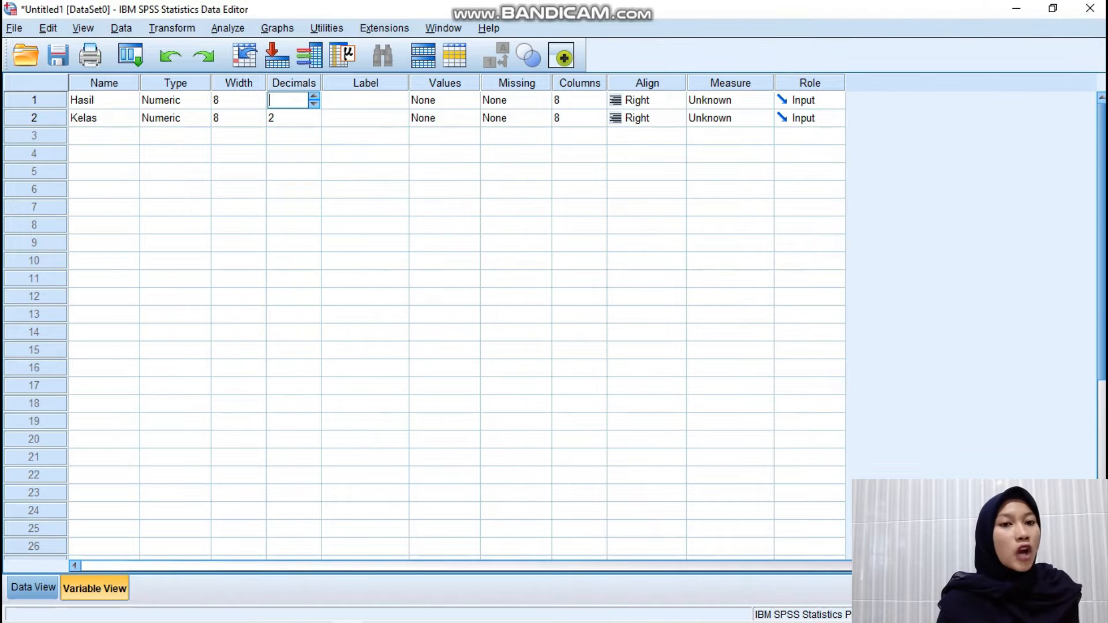
pyautogui.write('0')
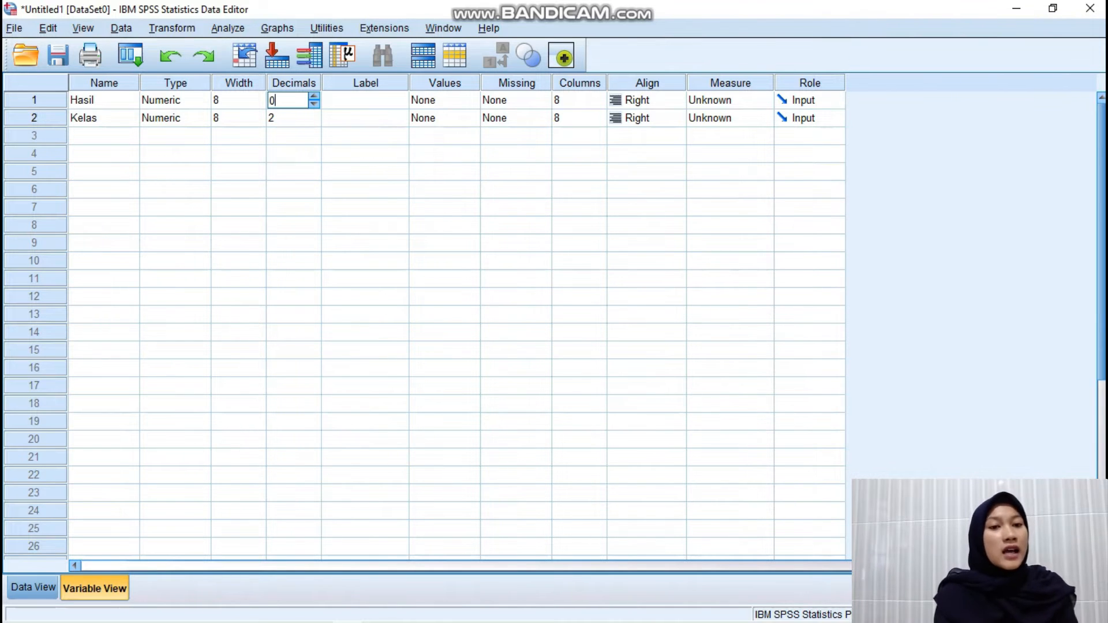
pyautogui.press('Return')
pyautogui.write('0')
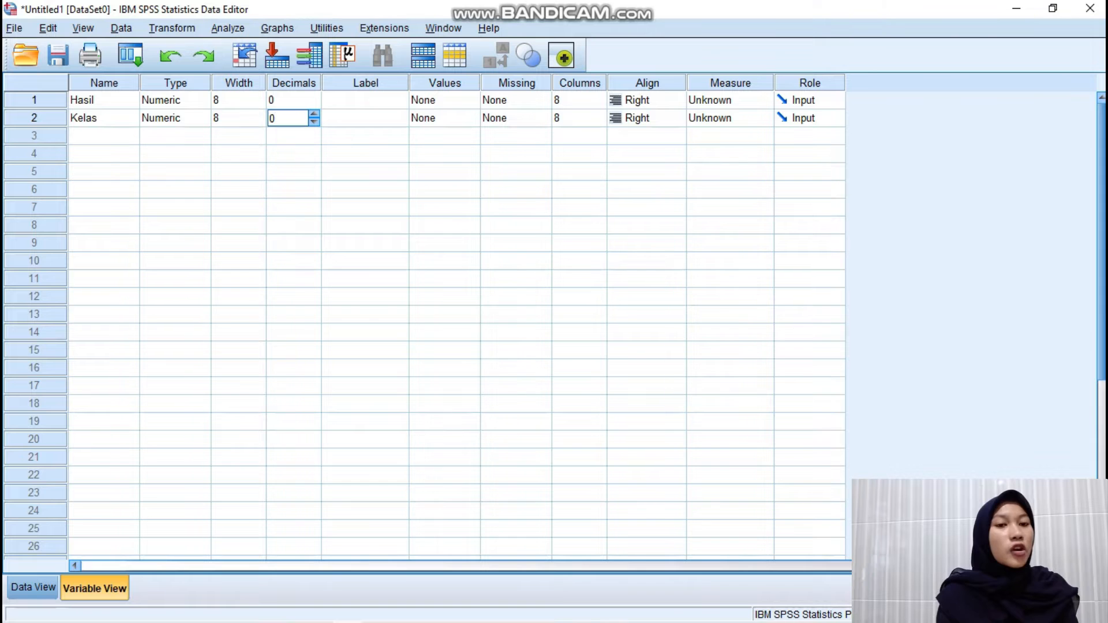
# - Label the Hasil variable "Hasil Belajar Siswa" and the Kelas variable "Kelas"
pyautogui.click(365, 101)
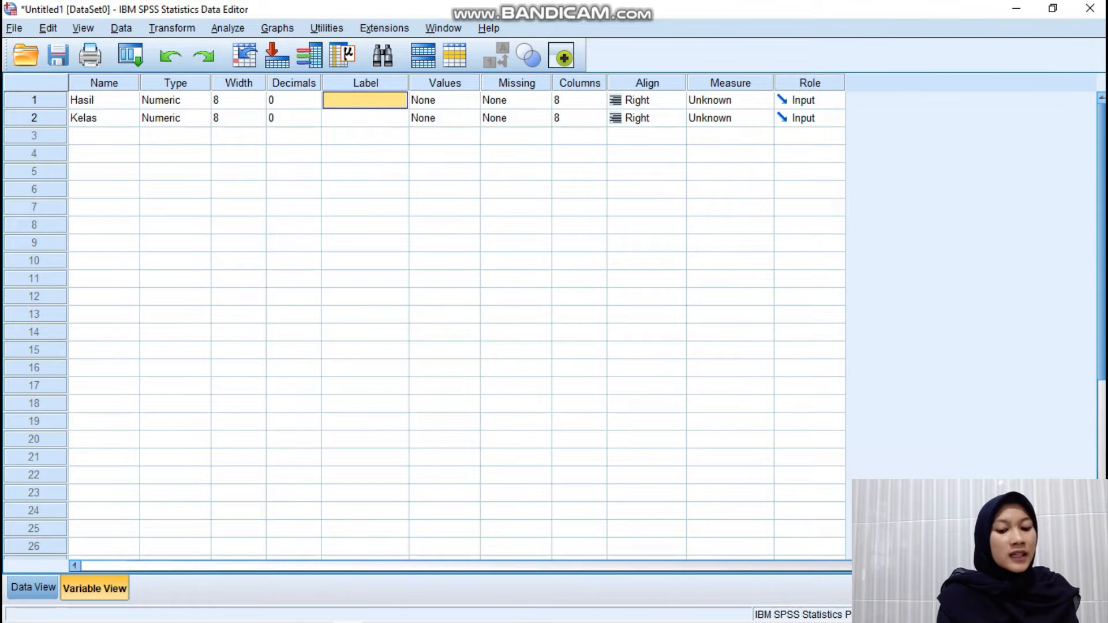
pyautogui.write('Hasil')
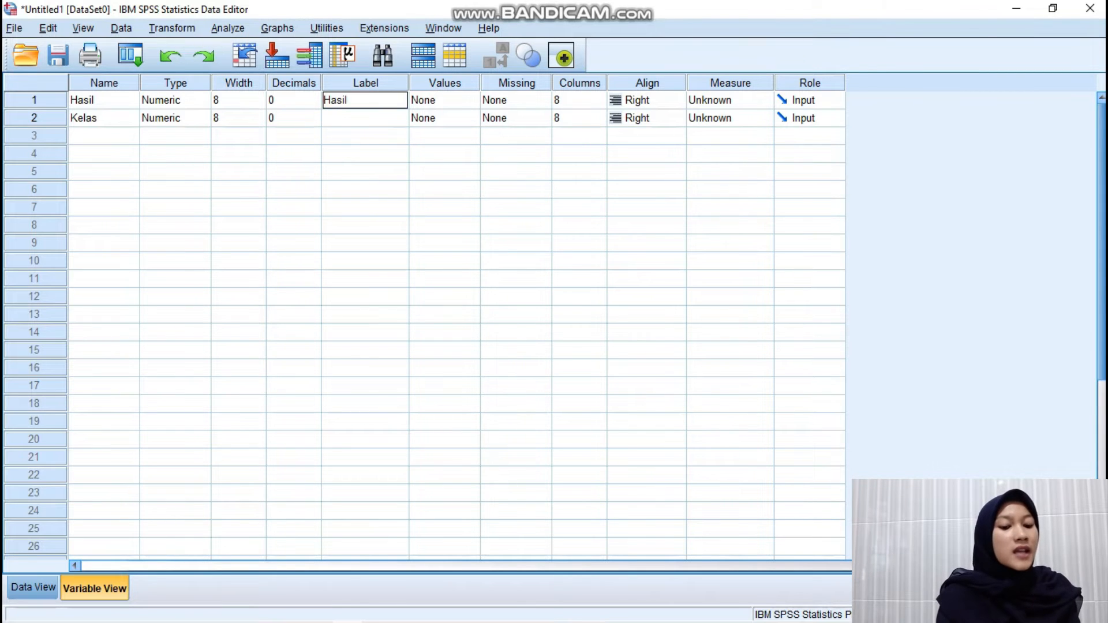
pyautogui.write(' Belajar Siswa')
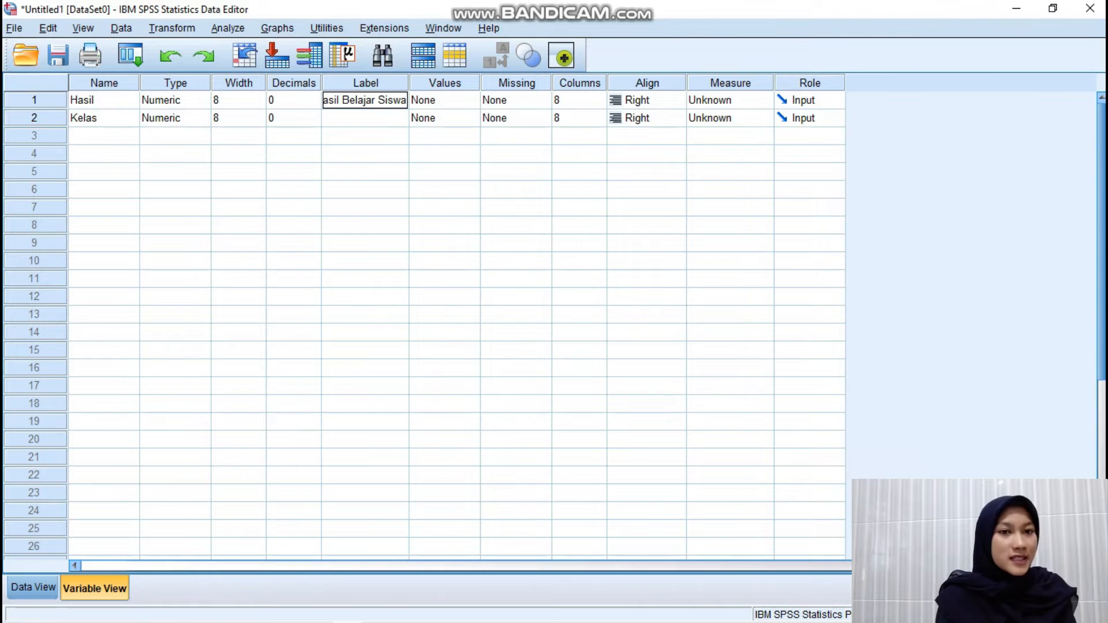
pyautogui.press('Return')
pyautogui.write('Kelas')
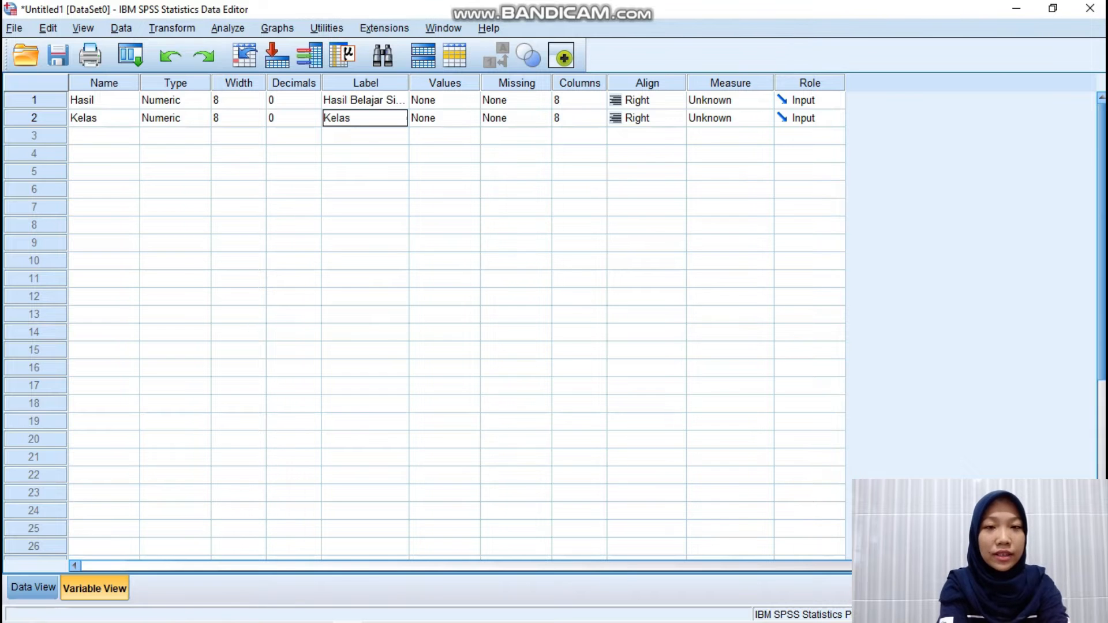
# - Add a value label to the Kelas variable that defines 1 as "Pre-Test"
pyautogui.click(471, 119)
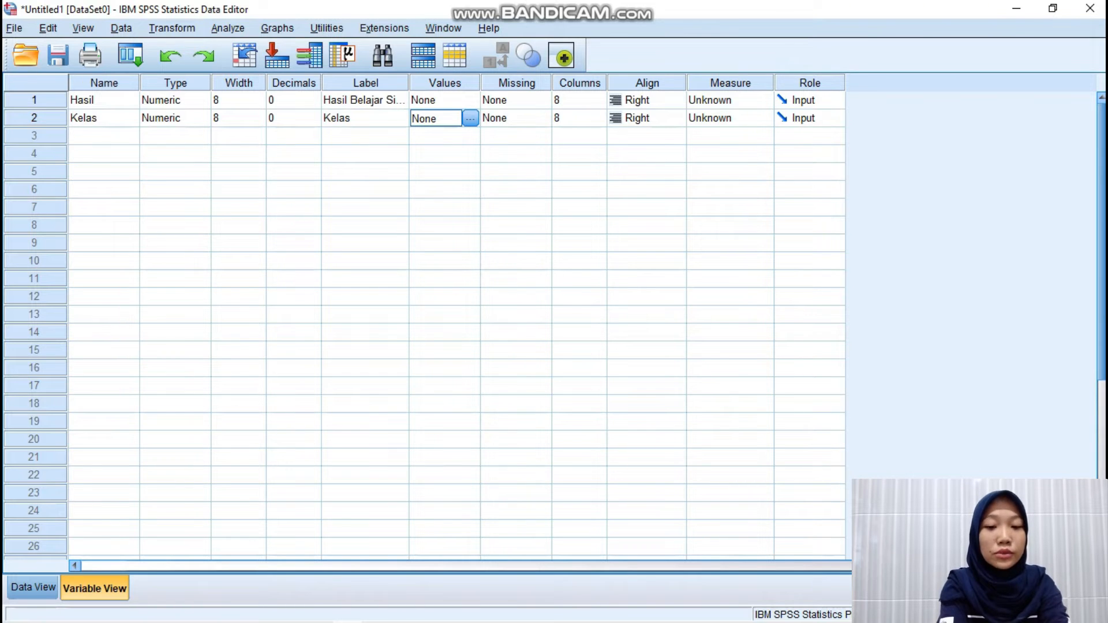
pyautogui.click(471, 118)
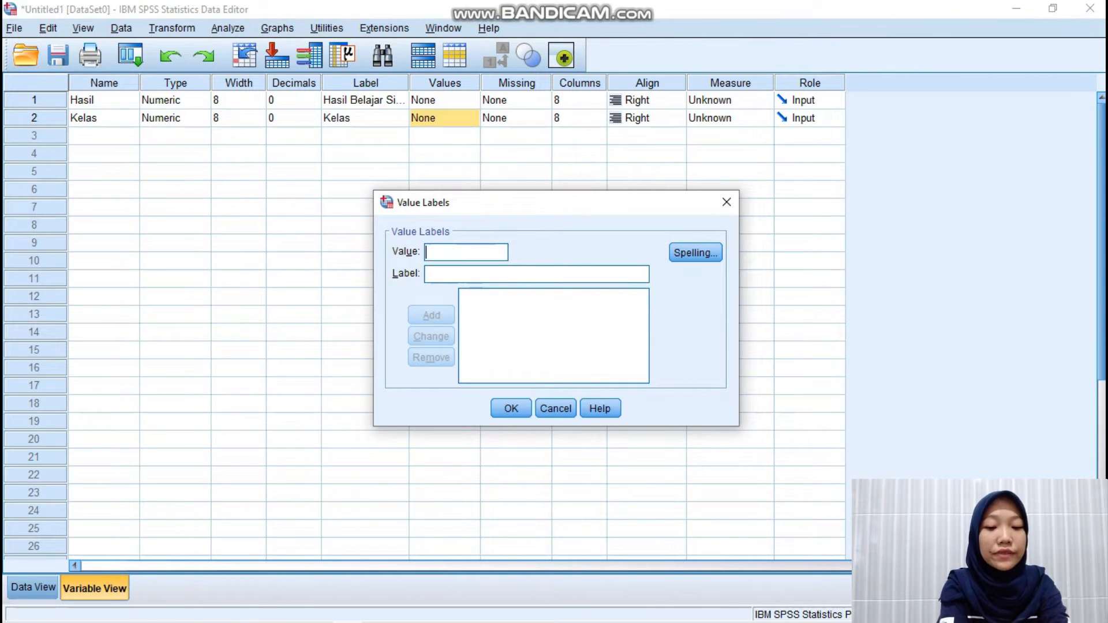
pyautogui.write('1')
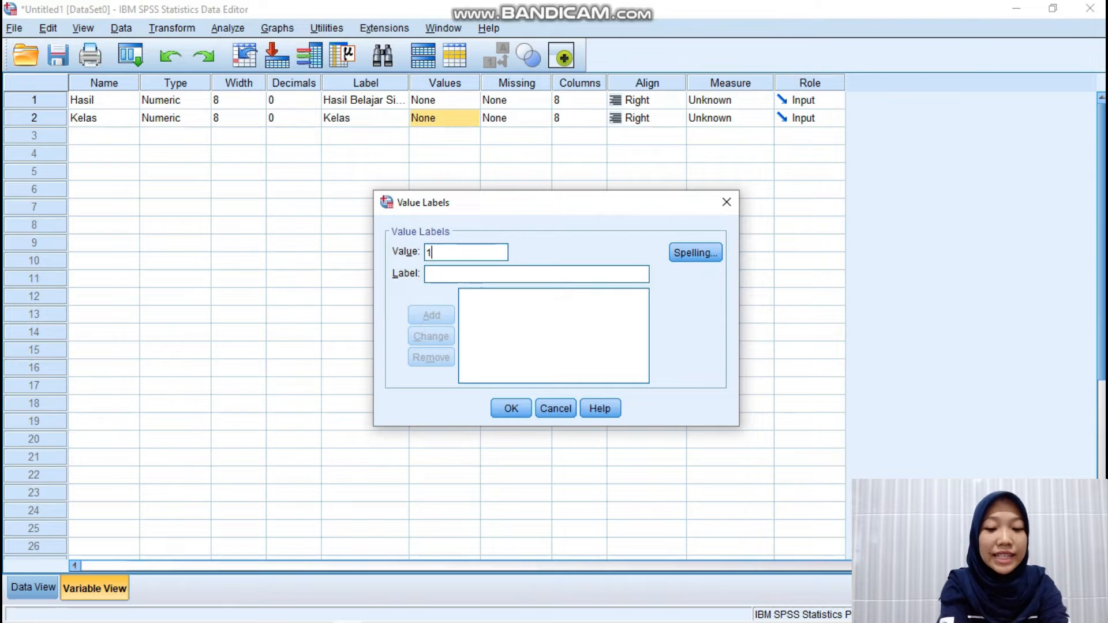
pyautogui.press('Tab')
pyautogui.write('P')
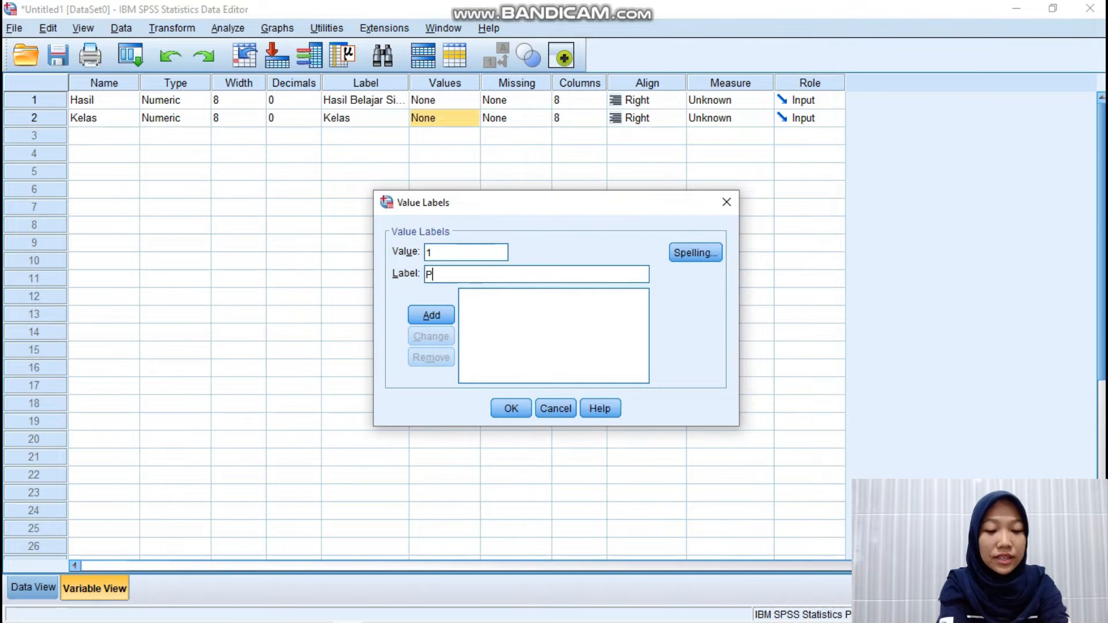
pyautogui.write('re-Test')
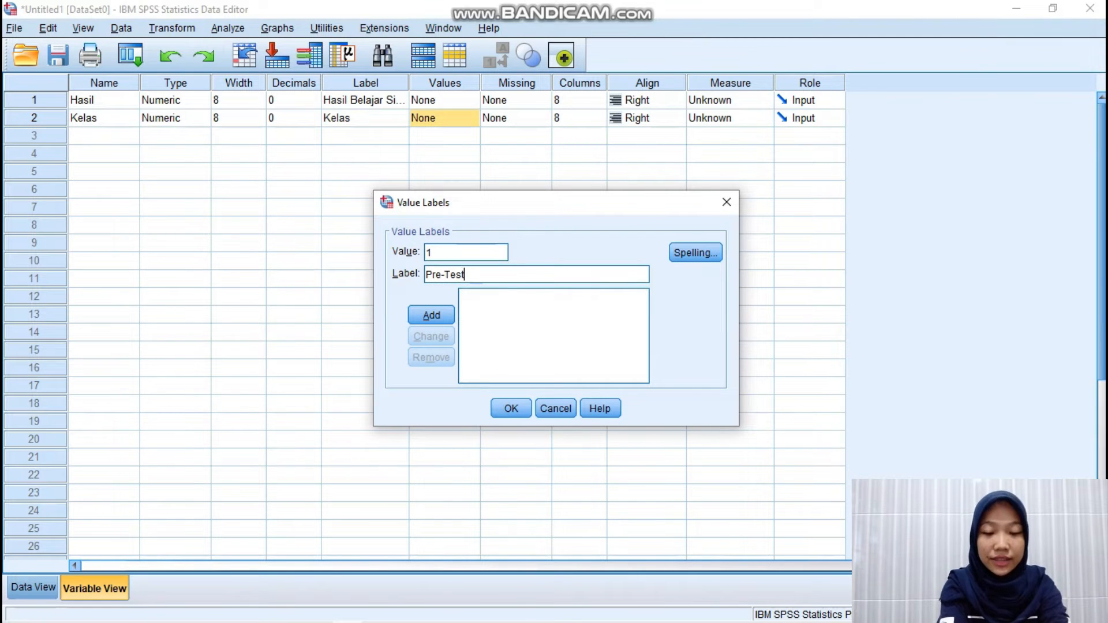
pyautogui.press('Return')
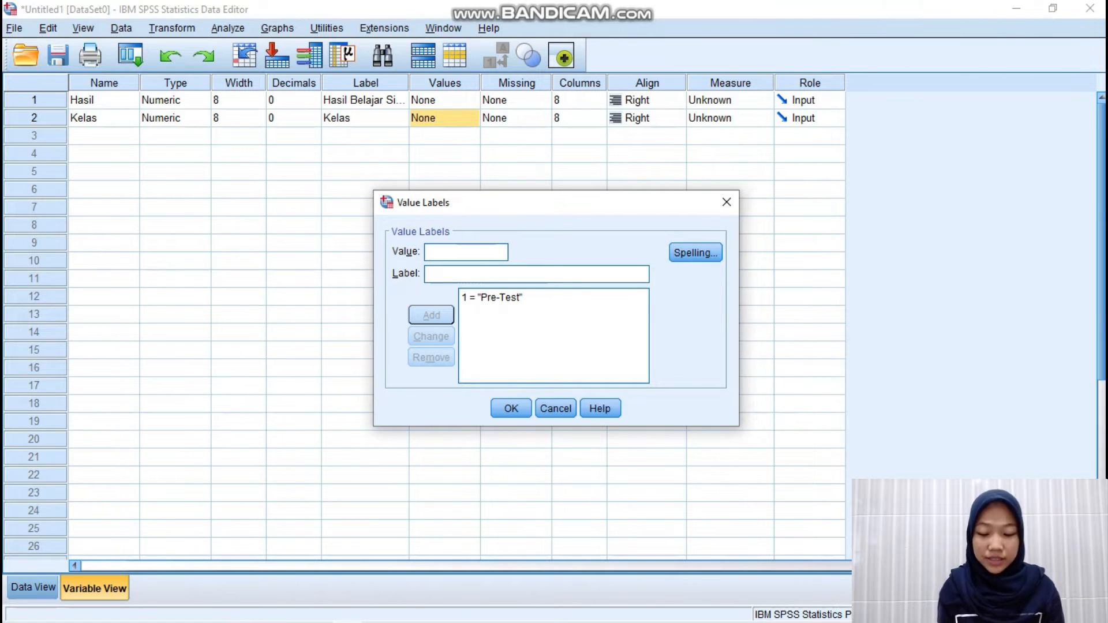
# - Add a value label defining 2 as "Post-test" for Kelas and apply the value labels
pyautogui.write('2')
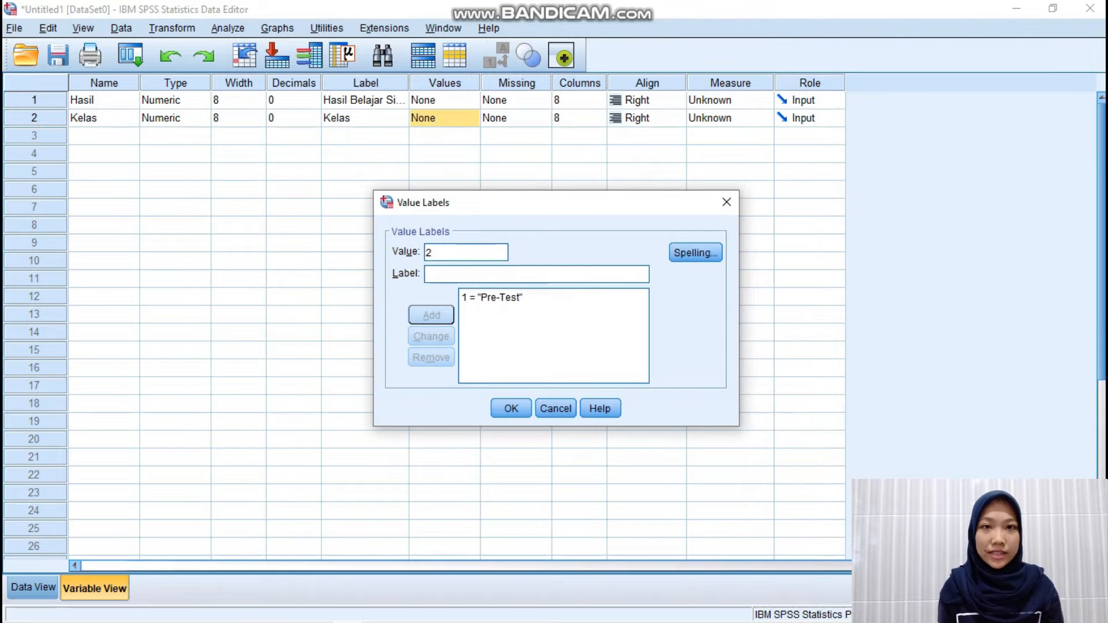
pyautogui.press('Tab')
pyautogui.write('Post')
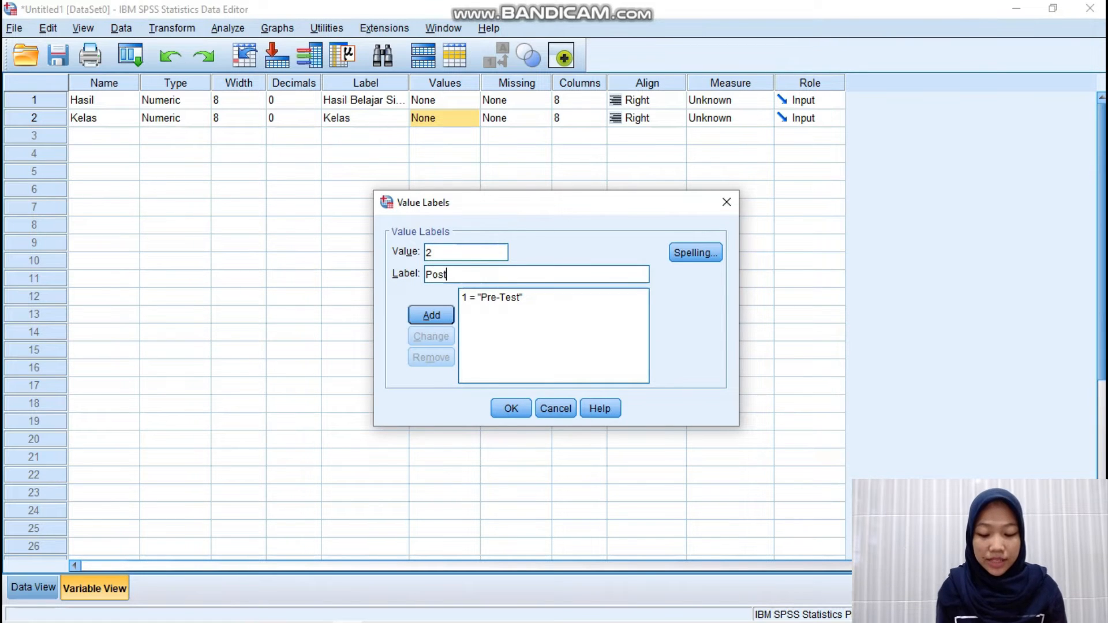
pyautogui.write('-test')
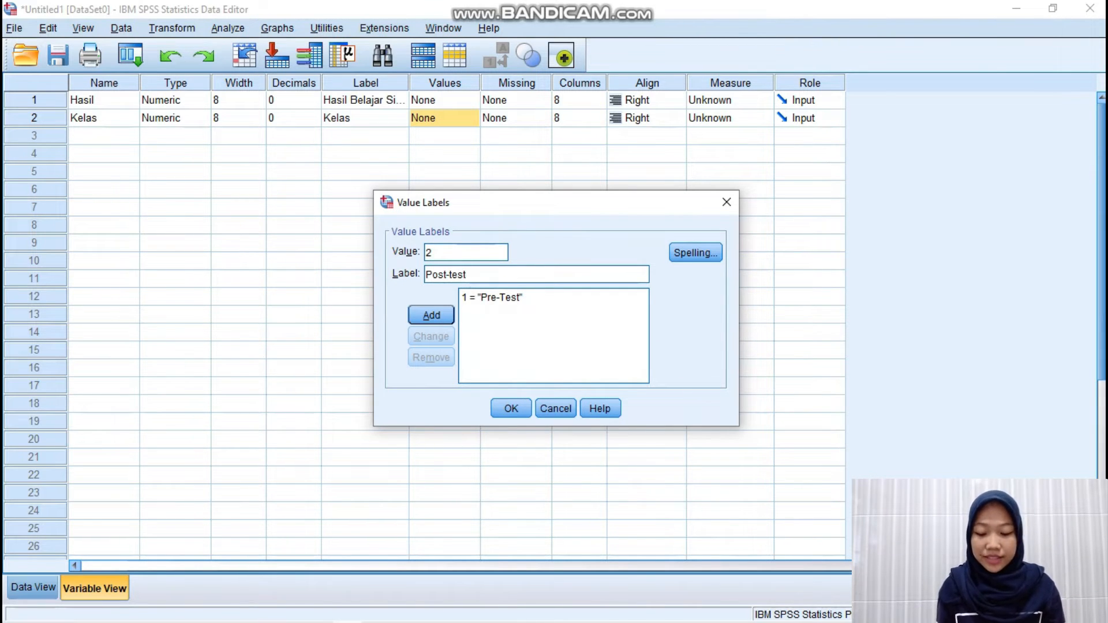
pyautogui.press('Return')
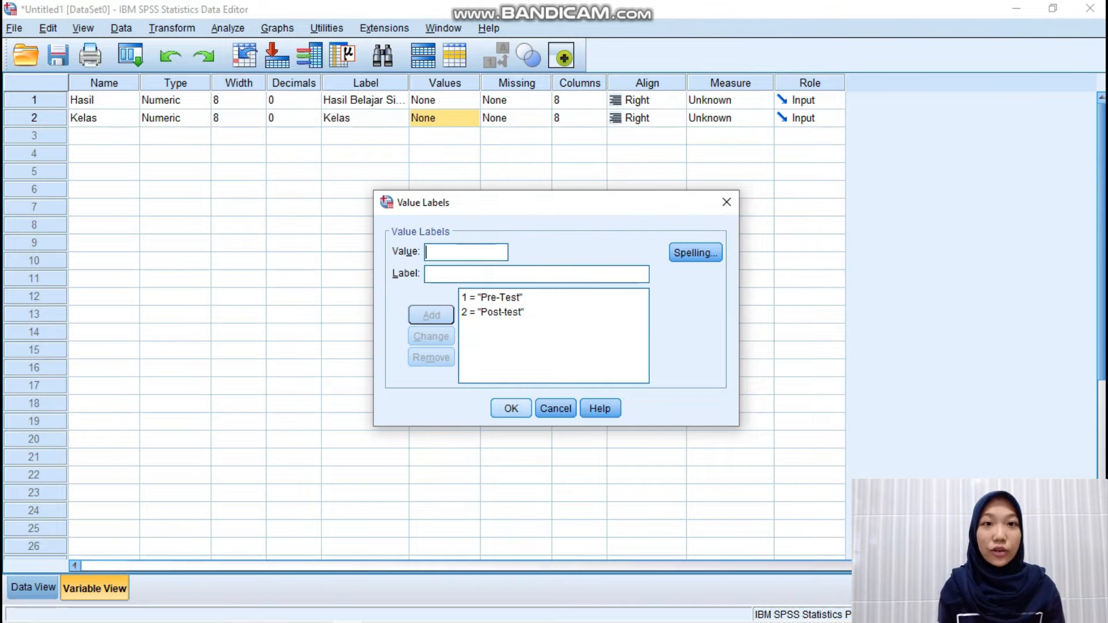
pyautogui.press('Return')
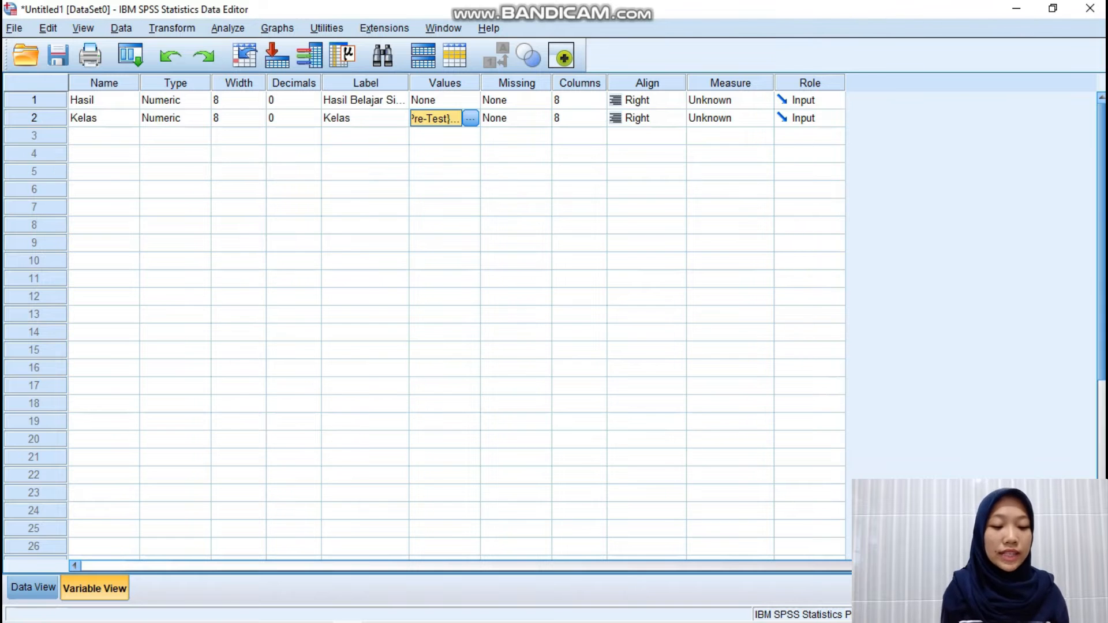
# - Move the ten scores from the Kelas column in the data to the Hasil column, starting at row 11
pyautogui.click(34, 587)
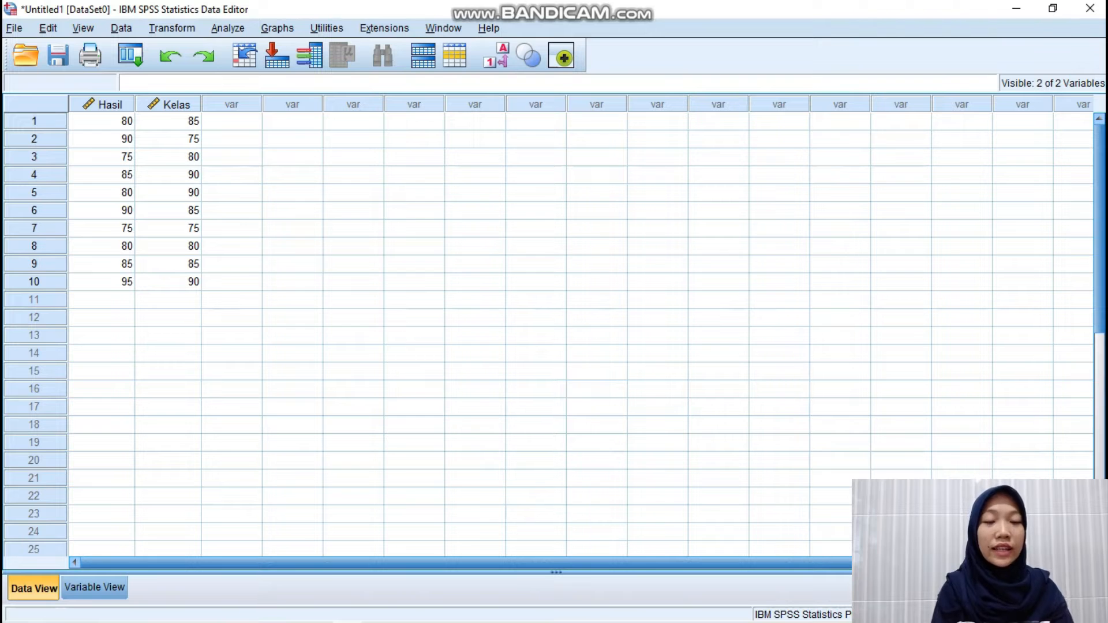
pyautogui.moveTo(167, 121); pyautogui.dragTo(167, 282)
pyautogui.hotkey('ctrl', 'c')
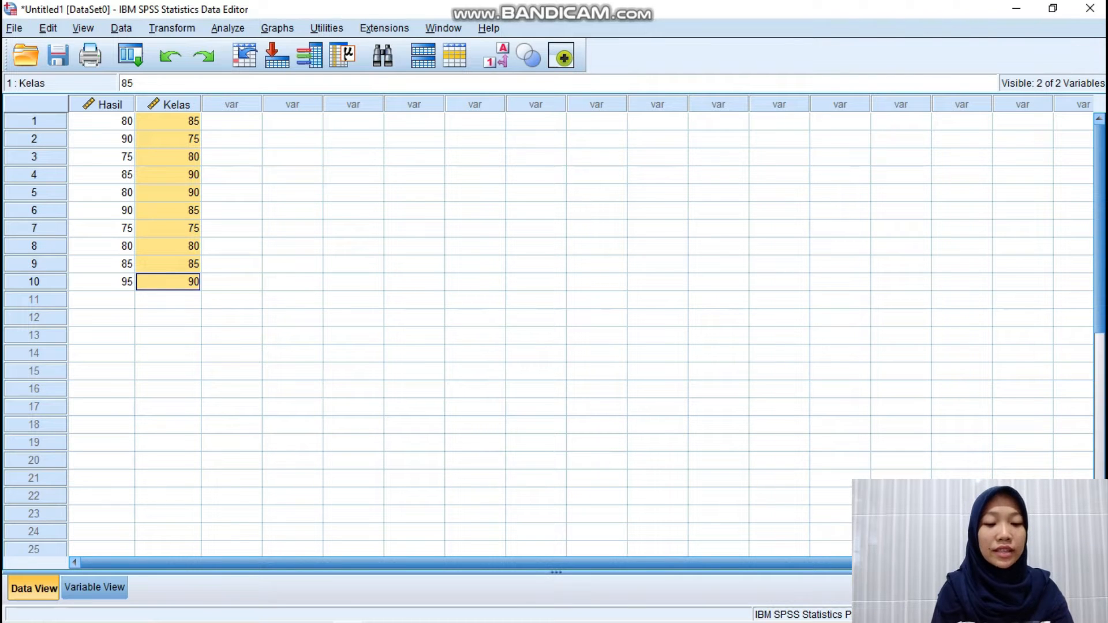
pyautogui.press('Delete')
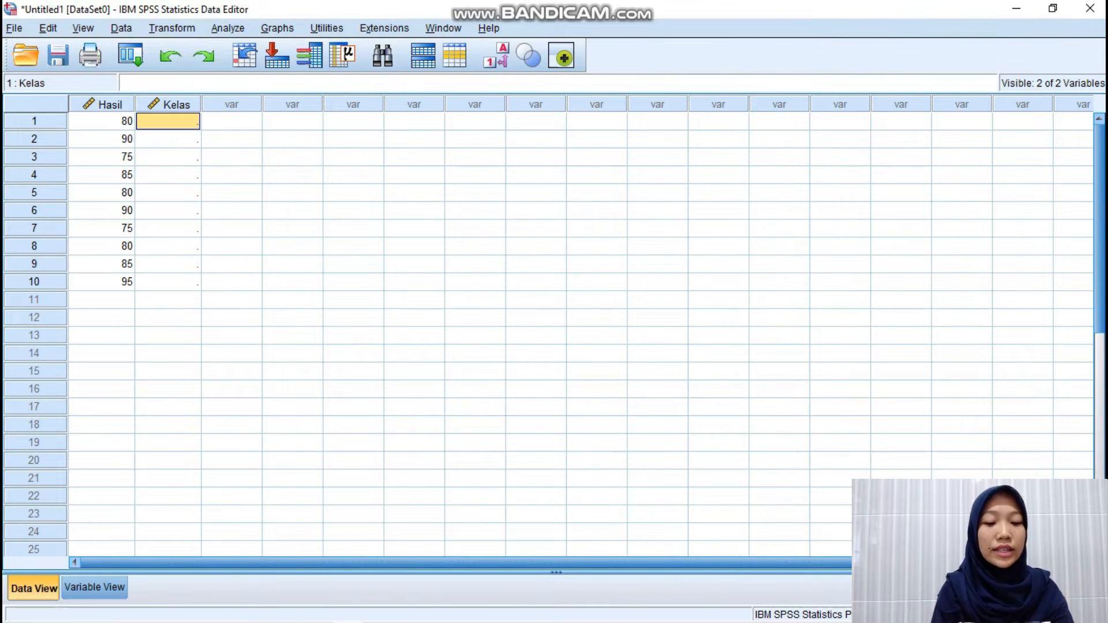
pyautogui.click(101, 300)
pyautogui.hotkey('ctrl', 'v')
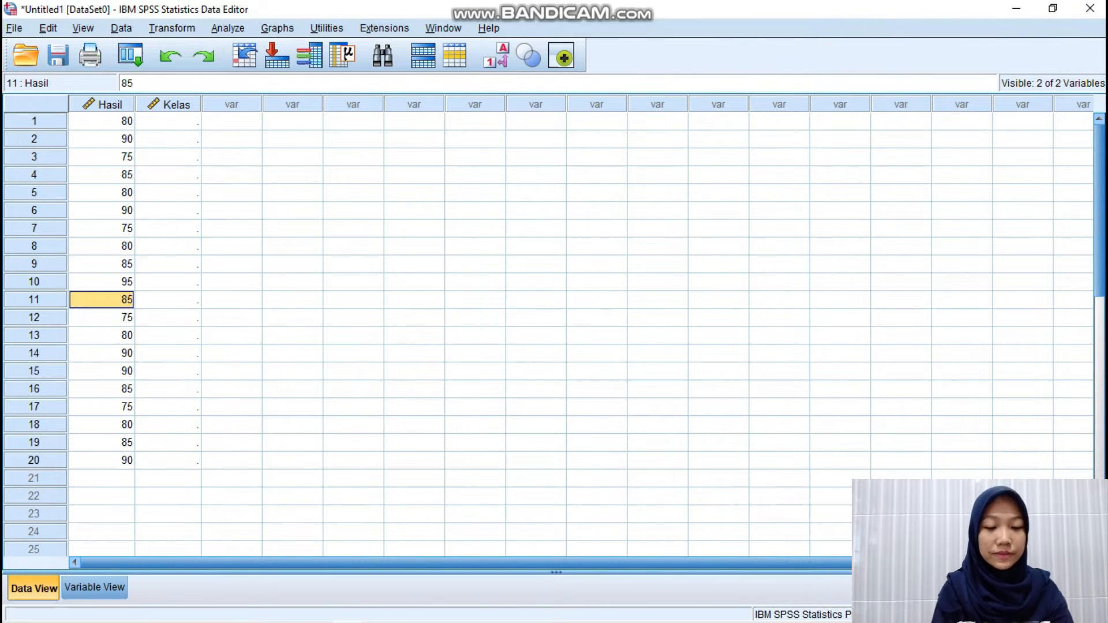
# - Enter group code 1 in the Kelas column for rows 1 to 10
pyautogui.moveTo(167, 121); pyautogui.dragTo(167, 281)
pyautogui.write('1')
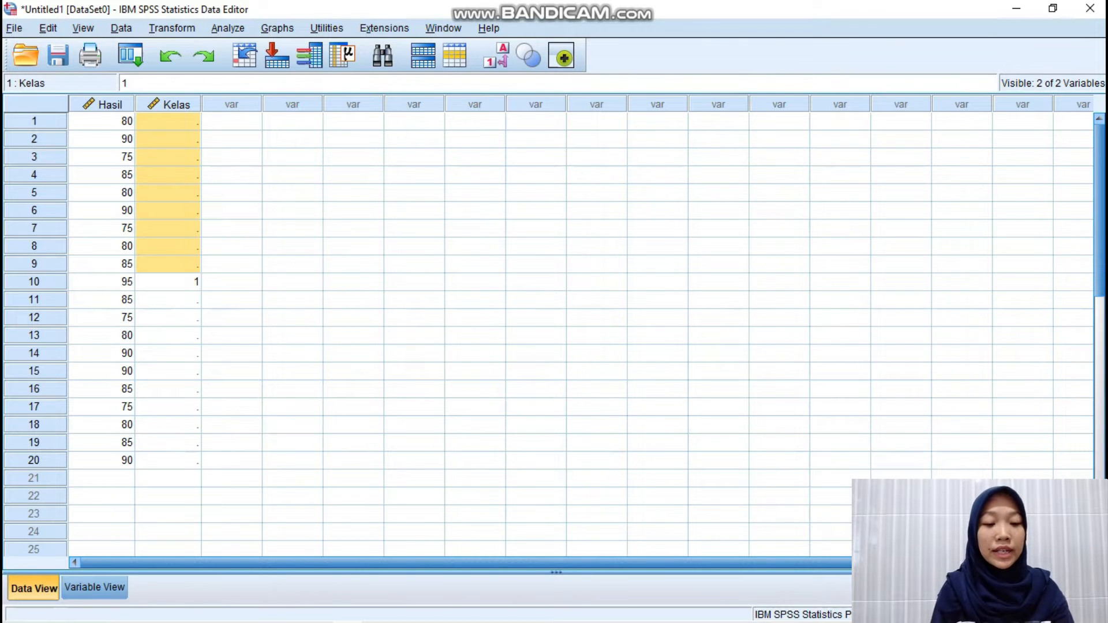
pyautogui.press('Up')
pyautogui.press('1')
pyautogui.press('Up')
pyautogui.press('1')
pyautogui.press('Up')
pyautogui.press('1')
pyautogui.press('Up')
pyautogui.press('1')
pyautogui.press('Up')
pyautogui.press('1')
pyautogui.press('Up')
pyautogui.press('1')
pyautogui.press('Up')
pyautogui.press('1')
pyautogui.press('Up')
pyautogui.press('1')
pyautogui.press('Up')
pyautogui.press('1')
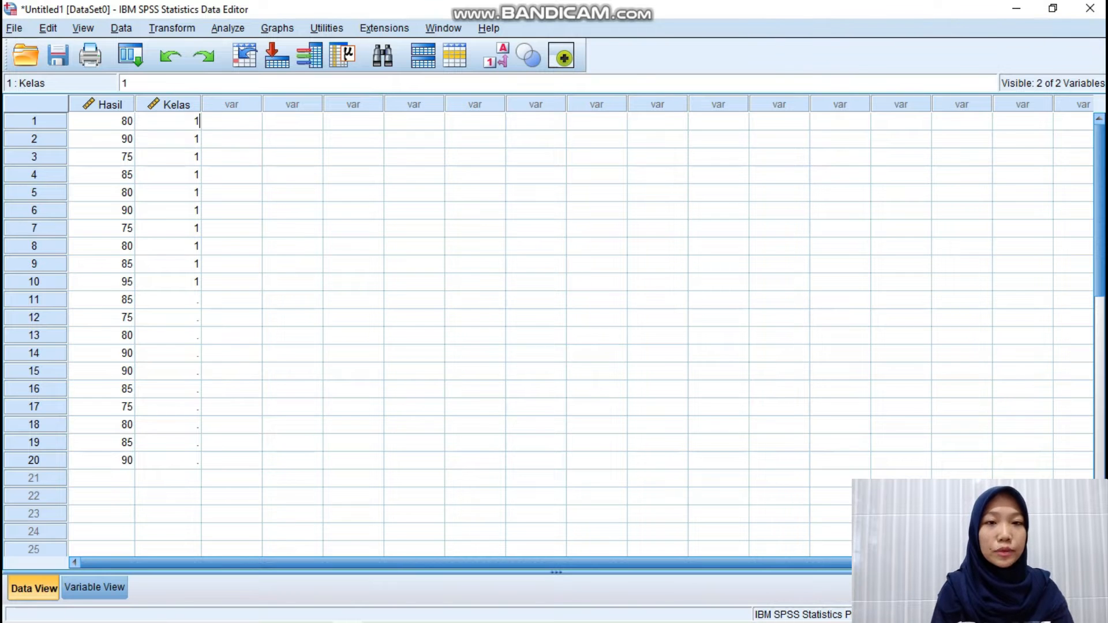
# - Enter group code 2 in the Kelas column for rows 11 to 20
pyautogui.click(168, 299)
pyautogui.write('2')
pyautogui.press('Down')
pyautogui.write('2')
pyautogui.press('Down')
pyautogui.write('2')
pyautogui.press('Down')
pyautogui.press('2')
pyautogui.press('Down')
pyautogui.write('2')
pyautogui.press('Down')
pyautogui.write('2')
pyautogui.press('Down')
pyautogui.press('2')
pyautogui.press('Down')
pyautogui.press('2')
pyautogui.press('Down')
pyautogui.press('2')
pyautogui.press('Down')
pyautogui.write('2')
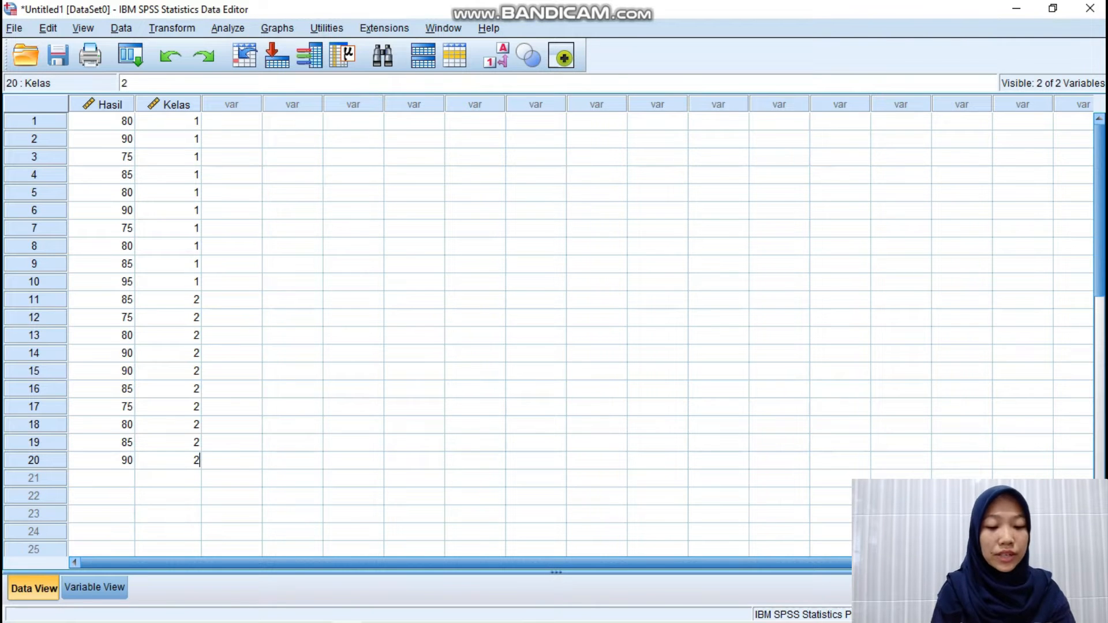
# - Set up an Explore analysis with Hasil Belajar Siswa as the dependent variable and Kelas as the factor
pyautogui.click(228, 29)
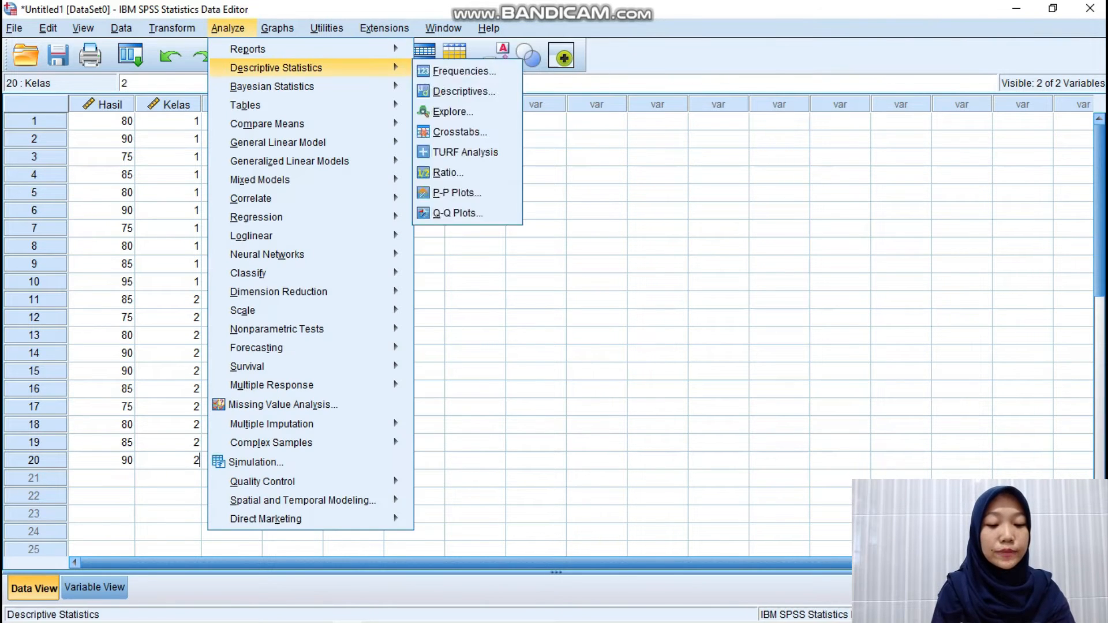
pyautogui.moveTo(272, 87)
pyautogui.moveTo(276, 67)
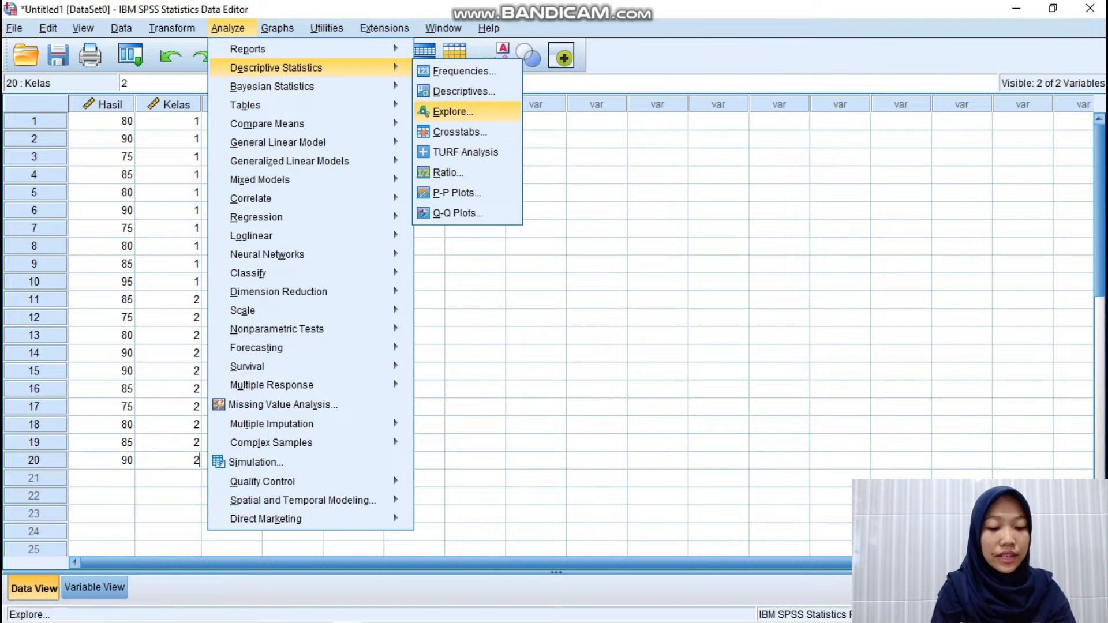
pyautogui.click(454, 111)
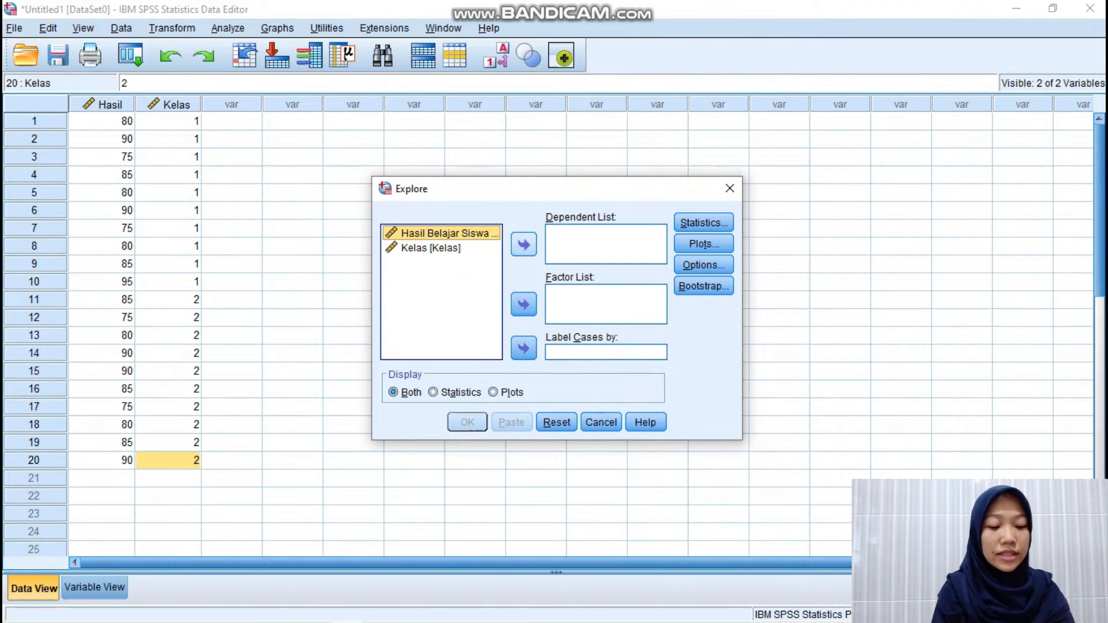
pyautogui.click(524, 244)
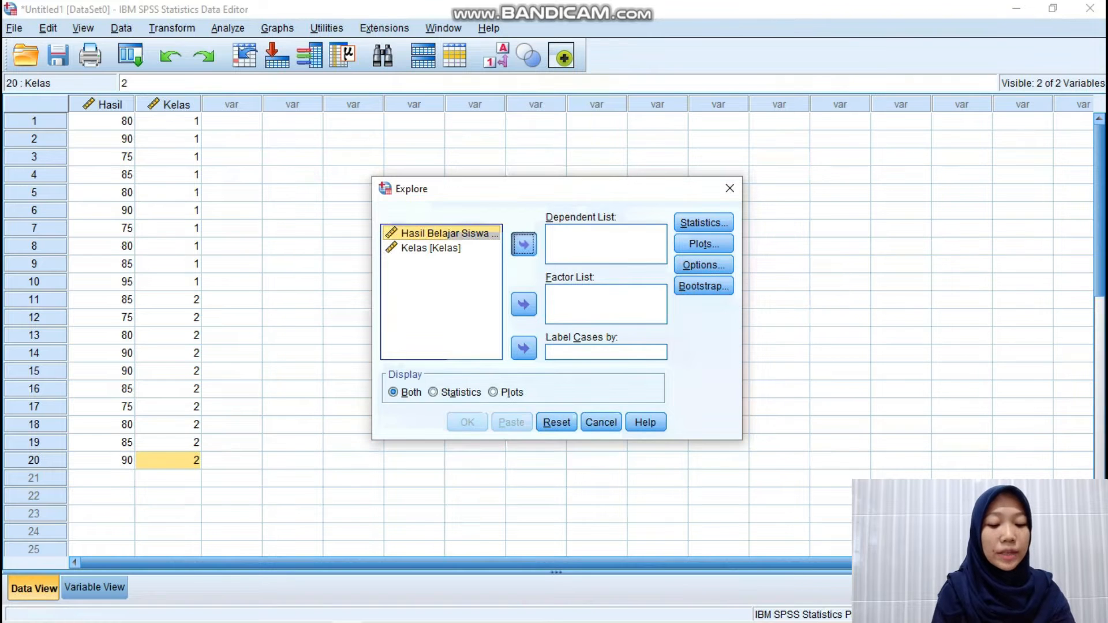
pyautogui.click(524, 245)
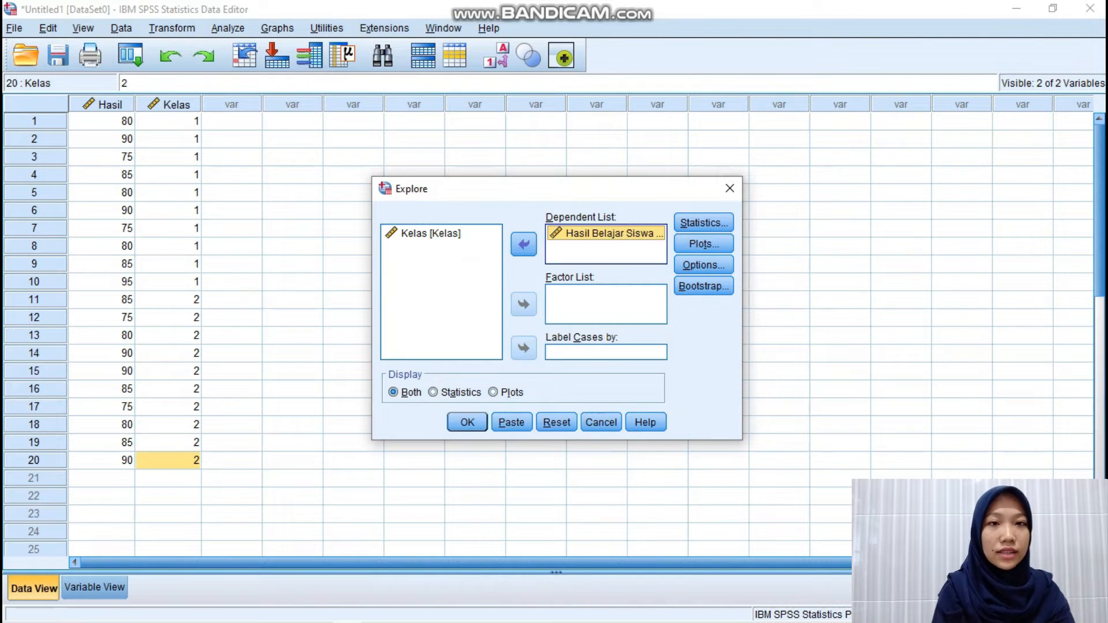
pyautogui.click(441, 233)
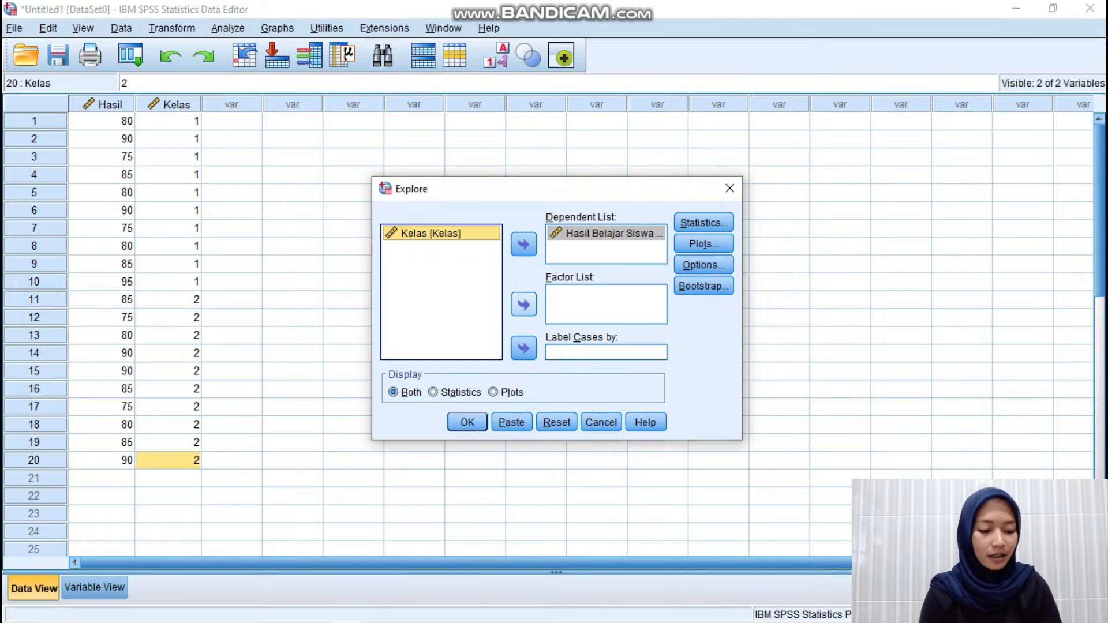
pyautogui.click(524, 304)
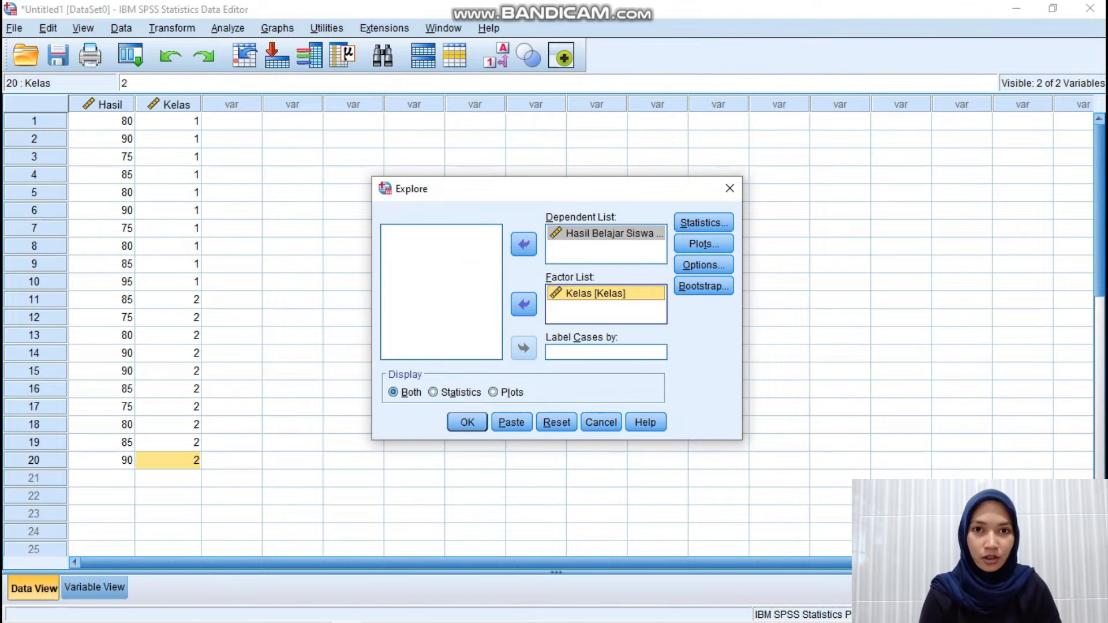
# - Enable normality plots with tests for the Explore analysis, run it and review the output down to the Tests of Normality table
pyautogui.click(703, 243)
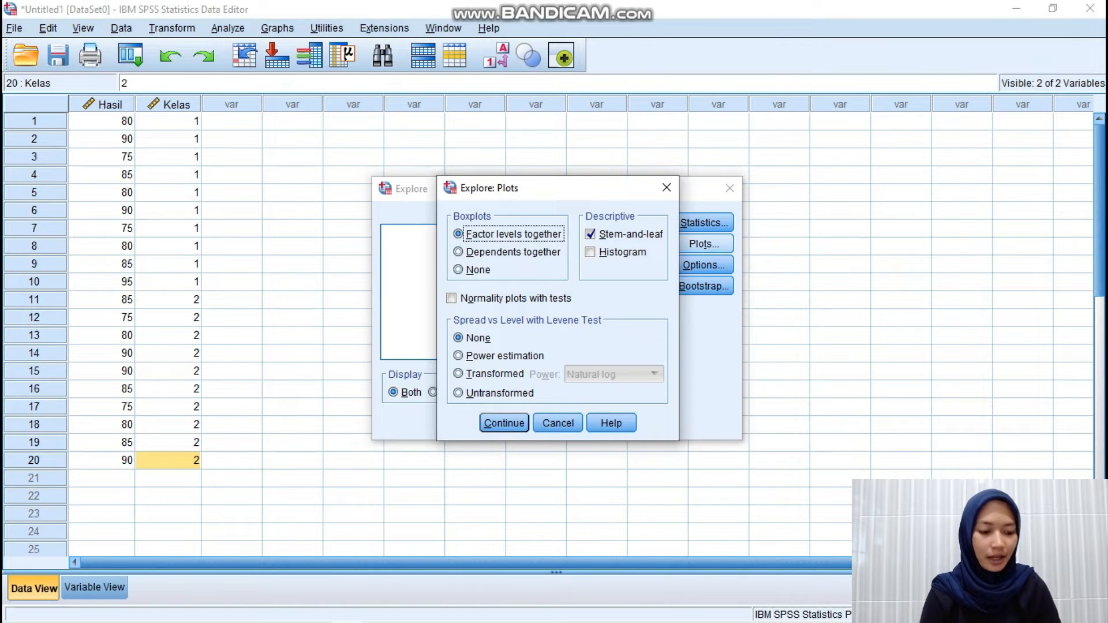
pyautogui.click(452, 298)
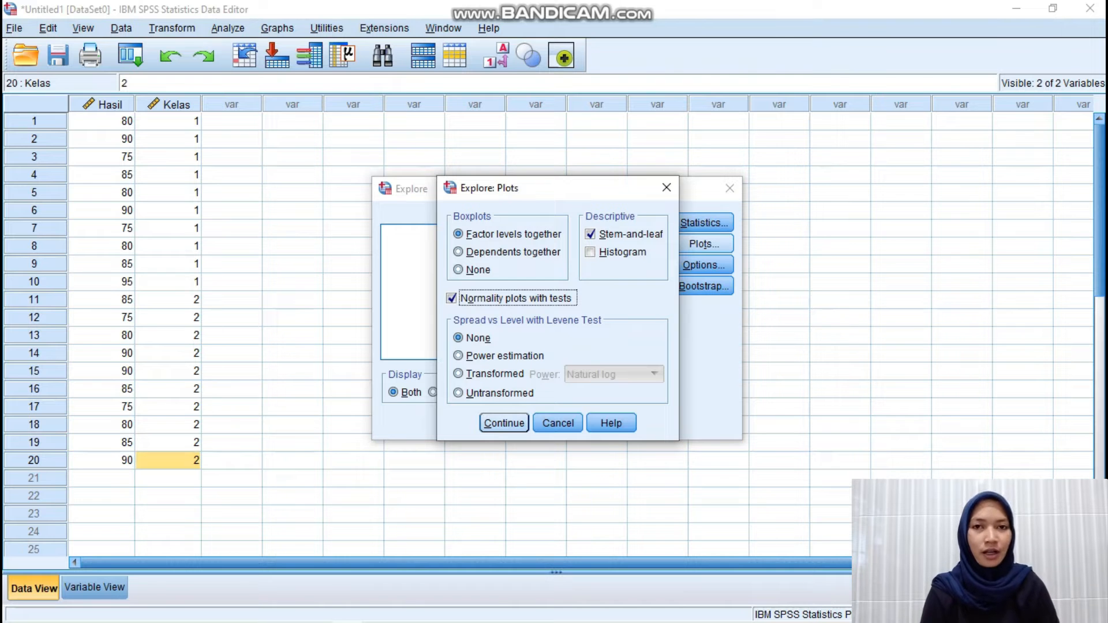
pyautogui.click(504, 423)
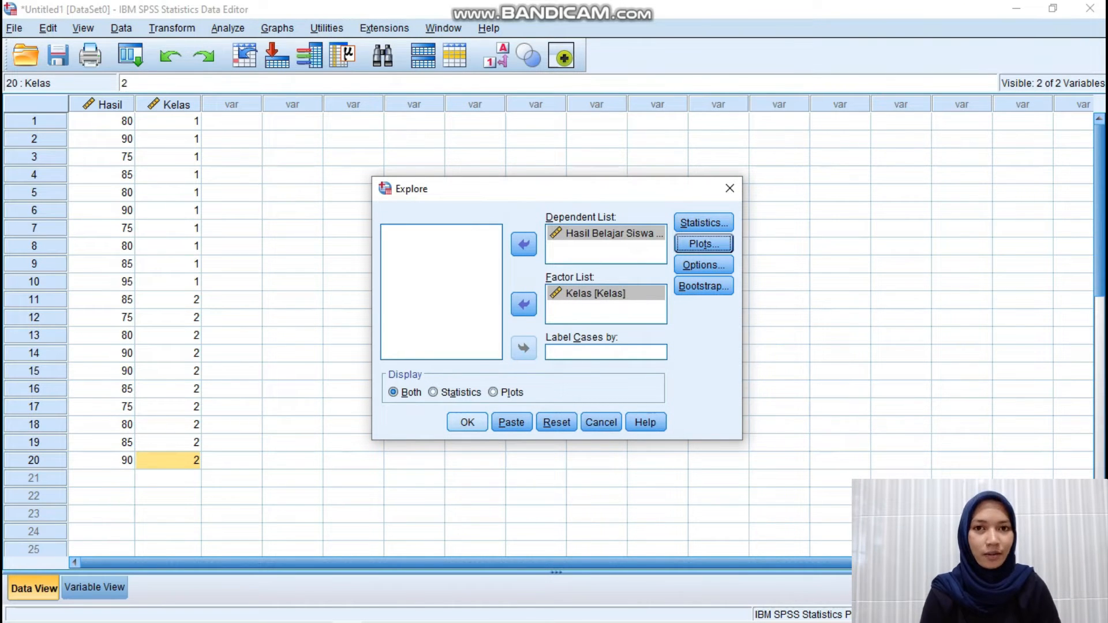
pyautogui.click(467, 423)
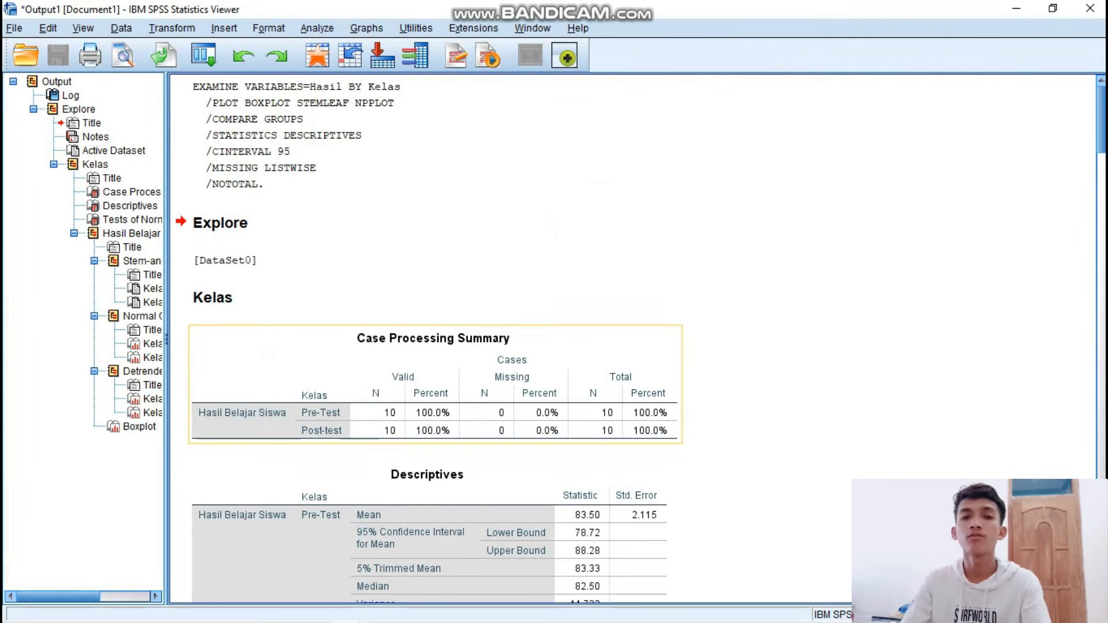
pyautogui.press('Down')
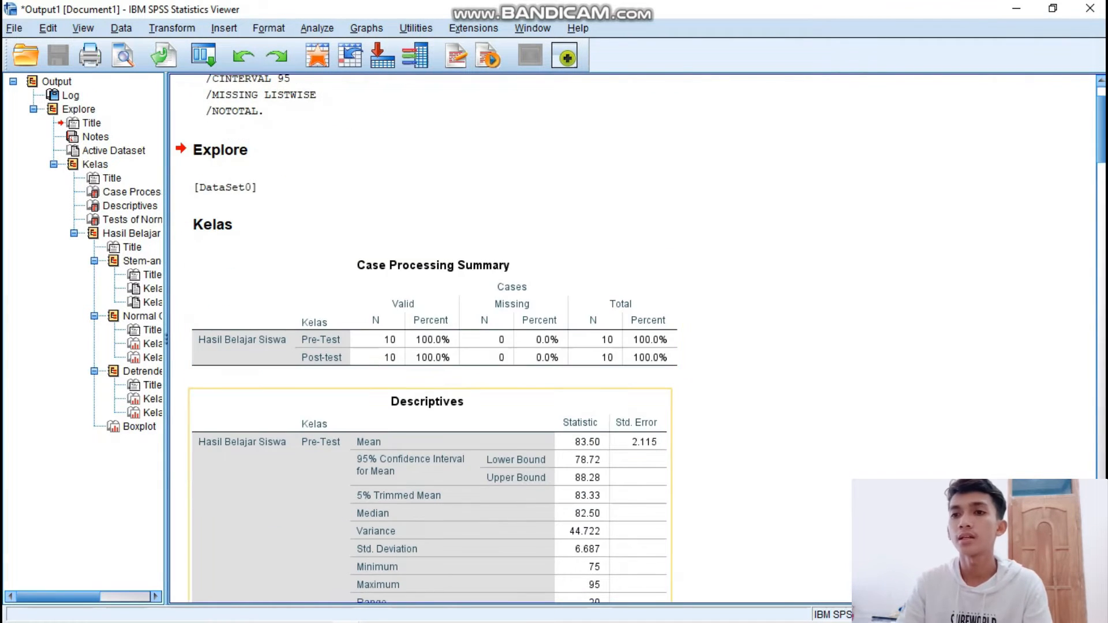
pyautogui.scroll(-10, 433, 338)
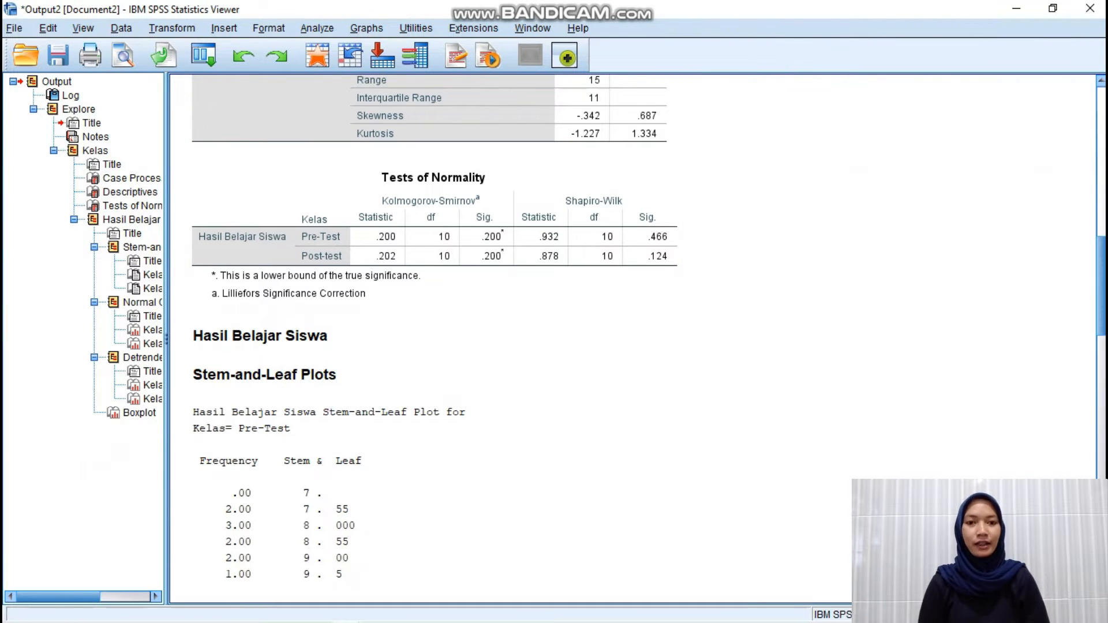
# - Export all output as Word/RTF to "Hasil Two Tiled Uji T.doc", replacing the existing file, and close the output window
pyautogui.click(14, 28)
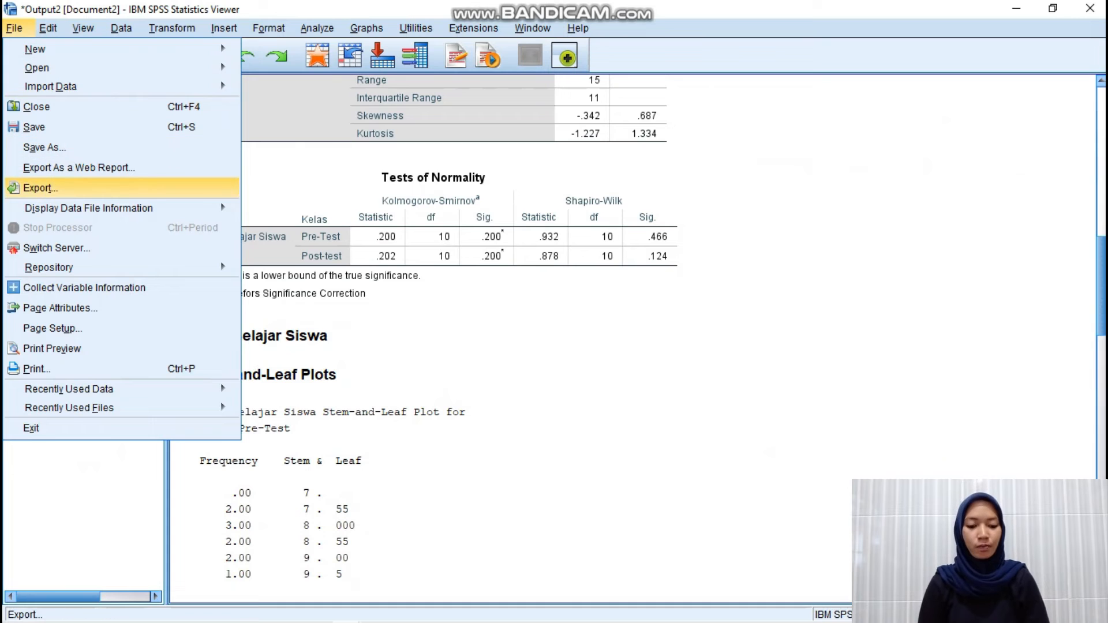
pyautogui.click(40, 188)
pyautogui.click(823, 344)
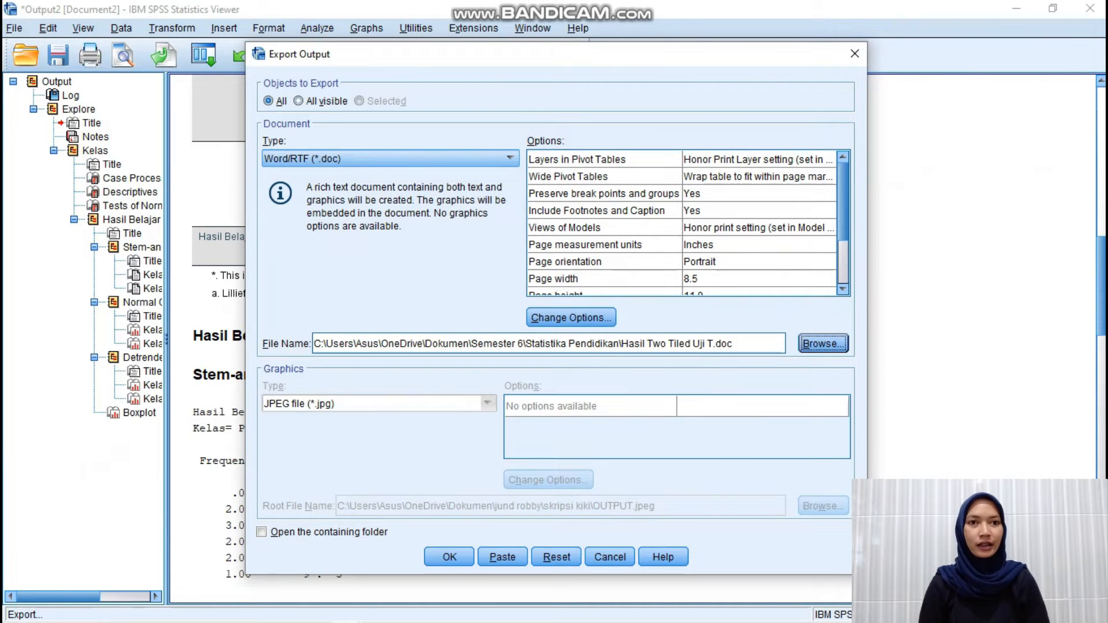
pyautogui.click(450, 557)
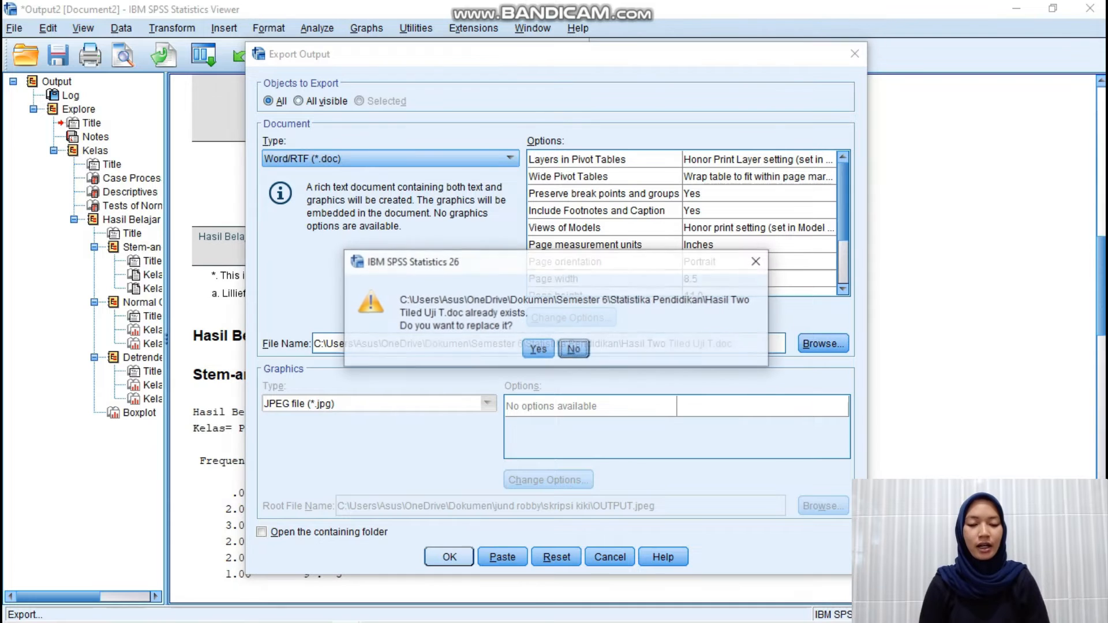
pyautogui.click(538, 349)
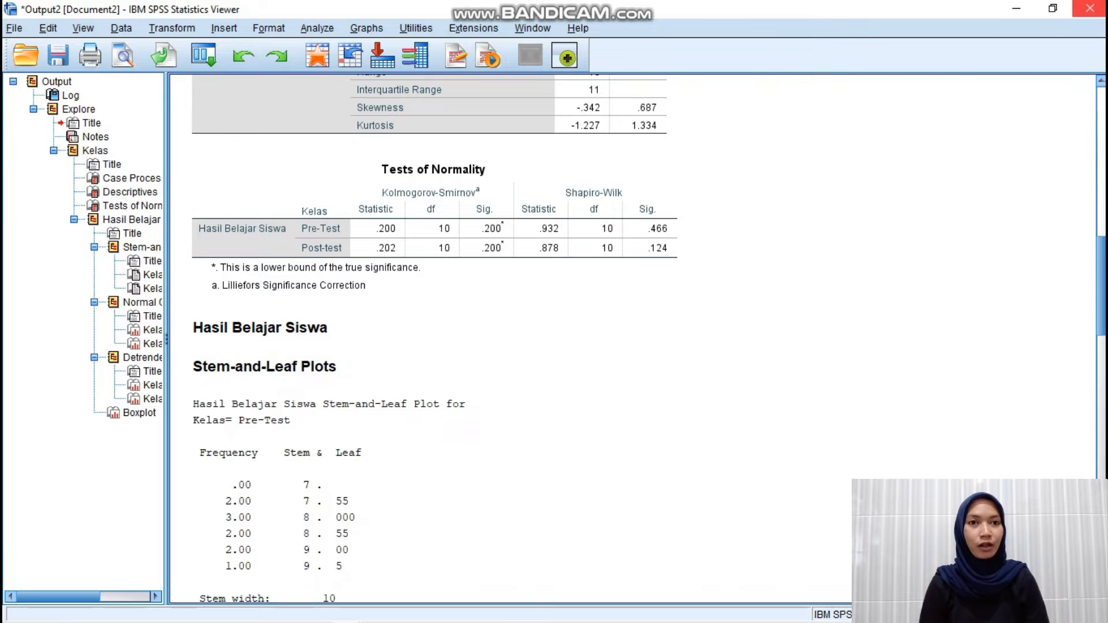
pyautogui.click(1090, 8)
pyautogui.click(554, 339)
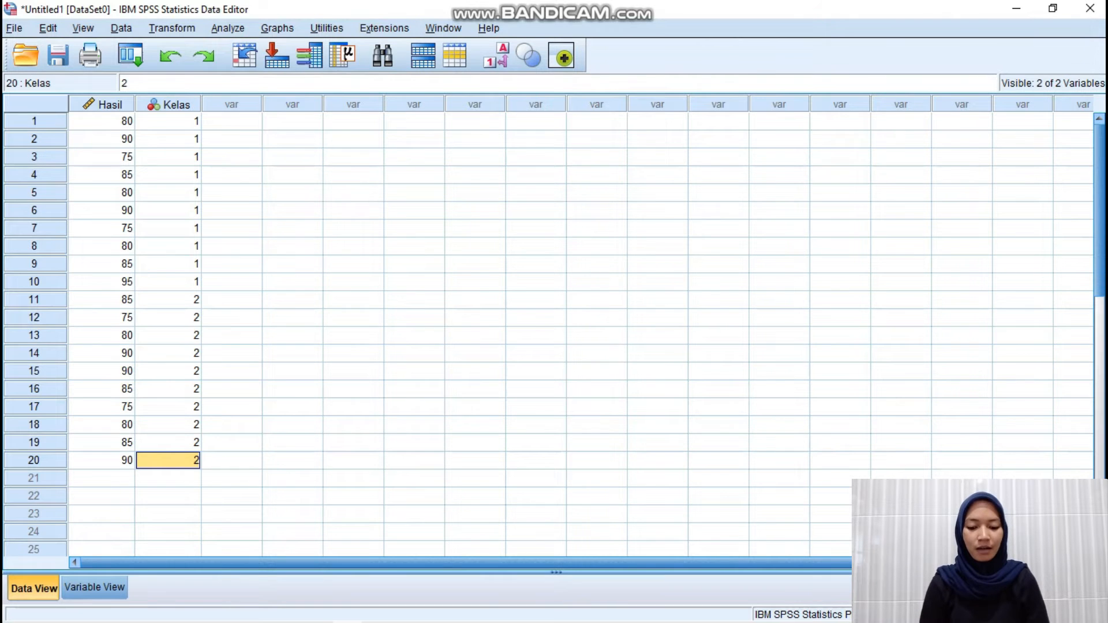
# - Rename the variable Hasil to Pretest and the variable Kelas to Posttest
pyautogui.click(94, 588)
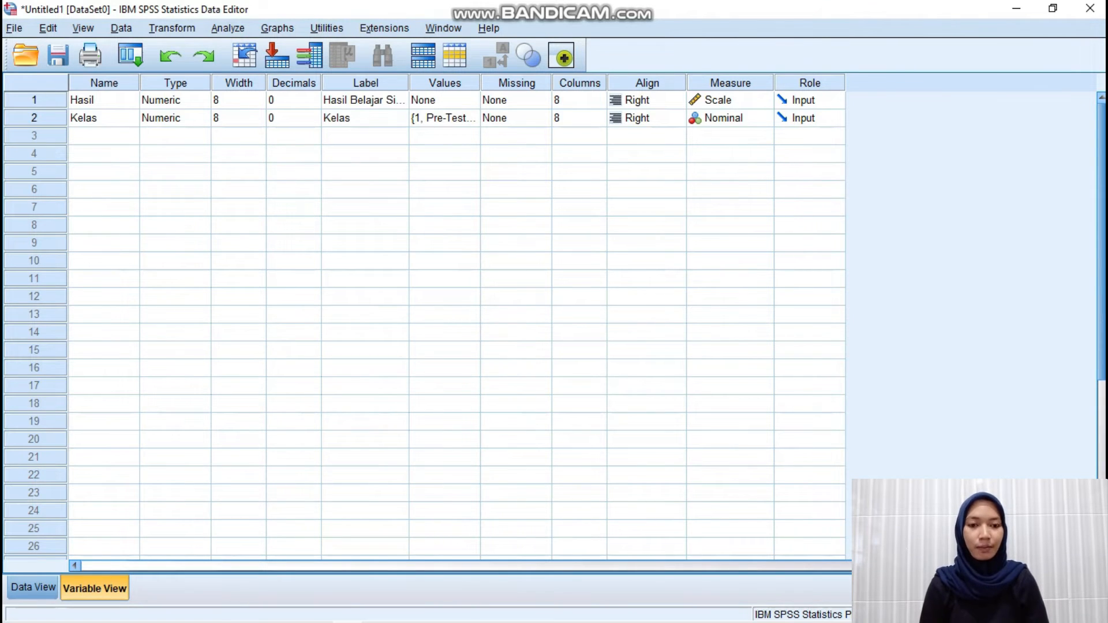
pyautogui.click(104, 100)
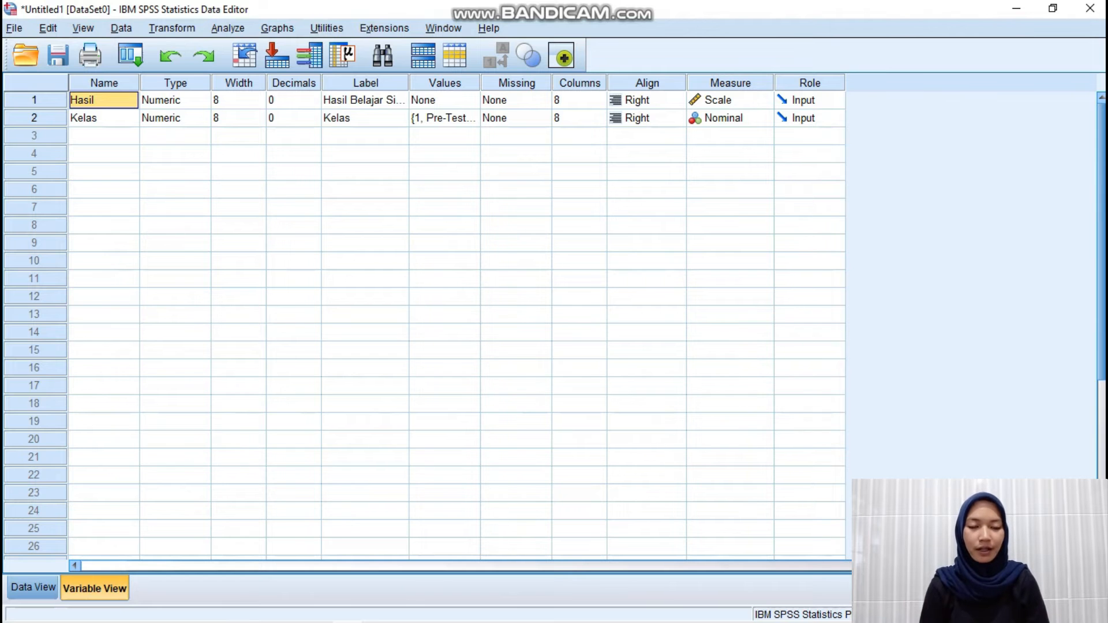
pyautogui.write('Pretest')
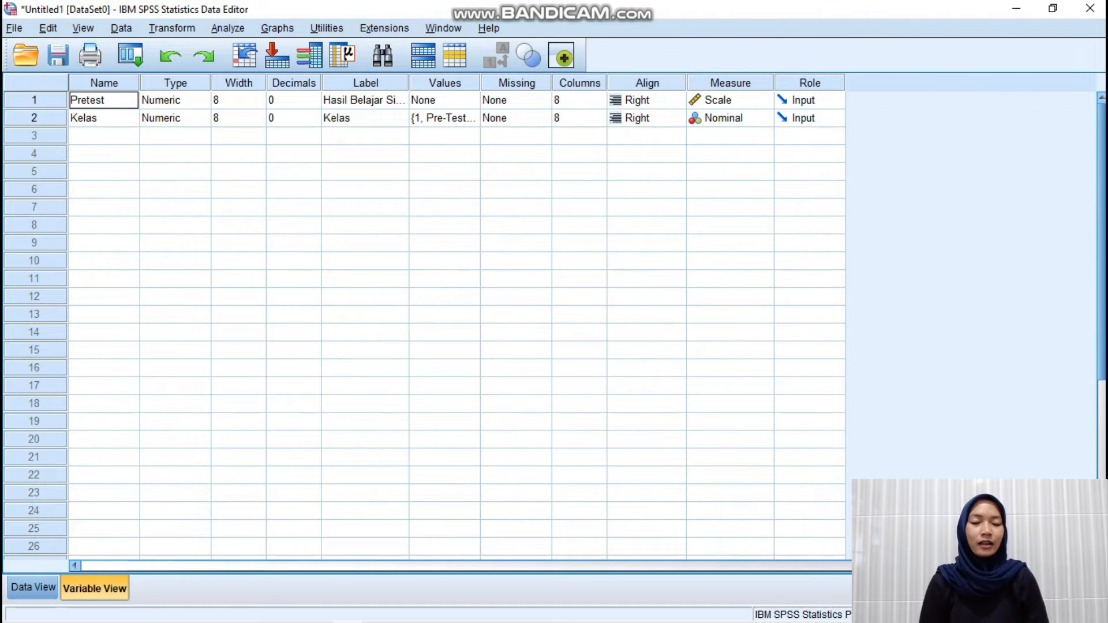
pyautogui.press('Return')
pyautogui.write('Posttest')
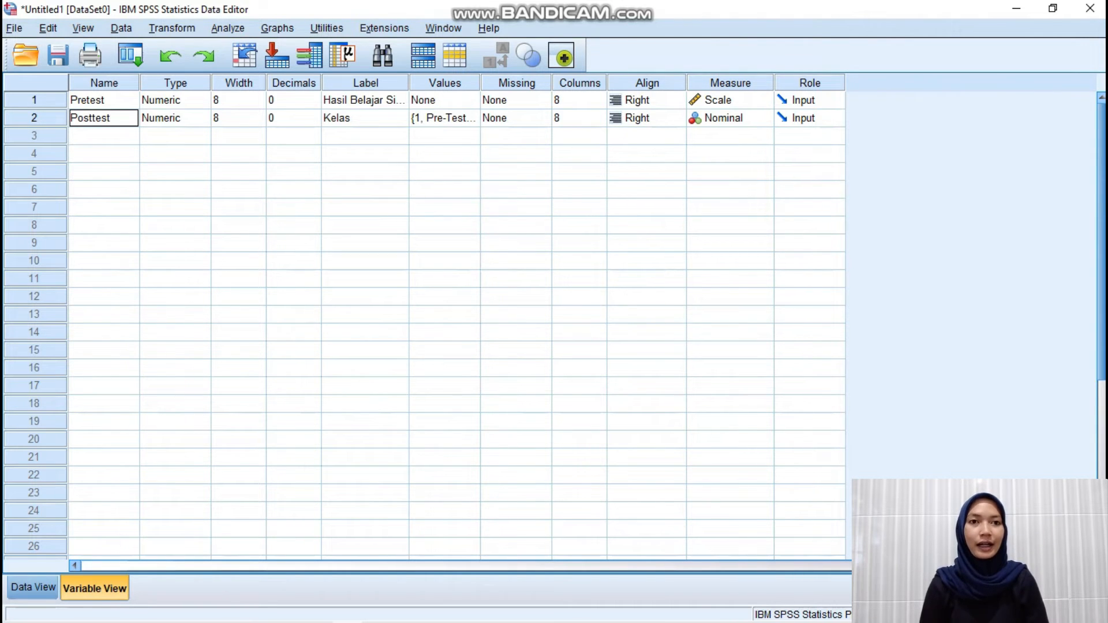
# - Label the two variables "Pre-test" and "Post-test", and set the measurement level of Posttest to Scale
pyautogui.click(366, 100)
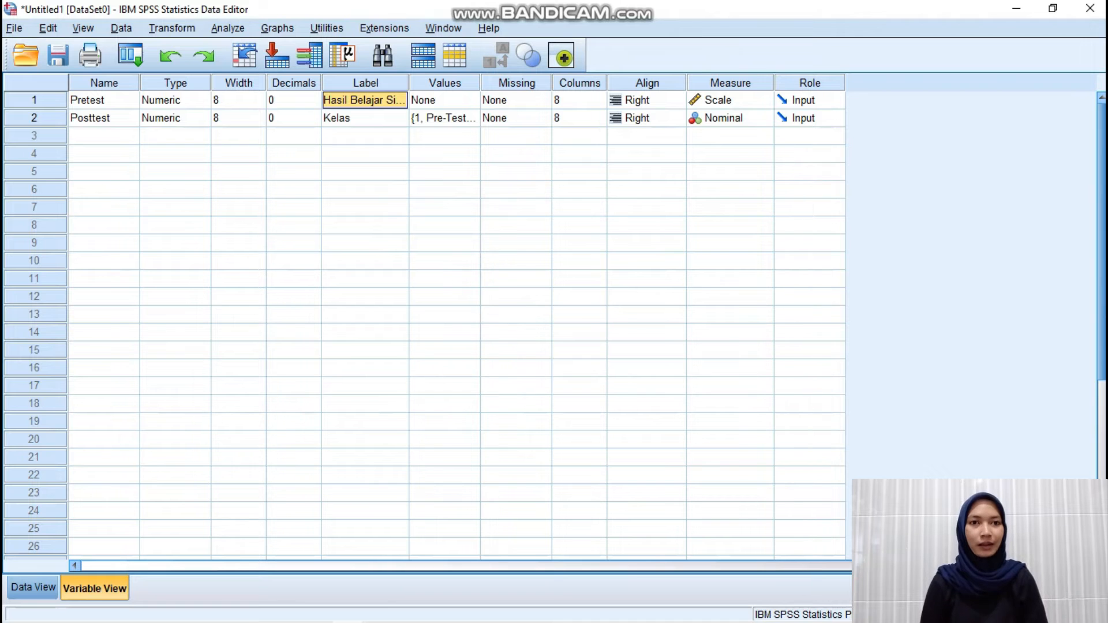
pyautogui.write('Pre-test')
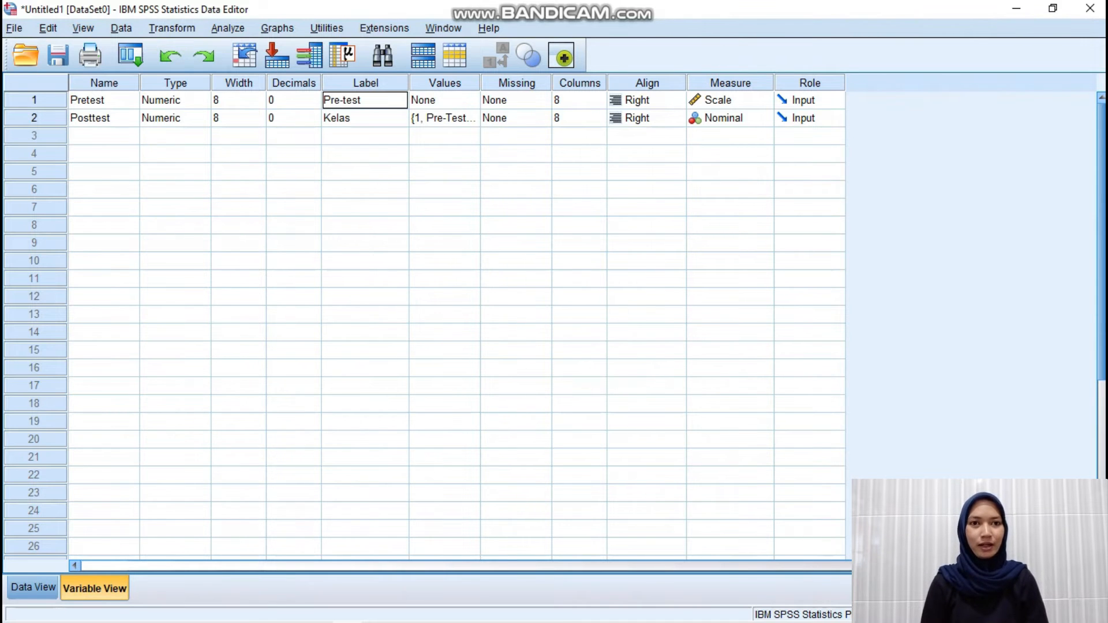
pyautogui.press('Return')
pyautogui.write('Post-t')
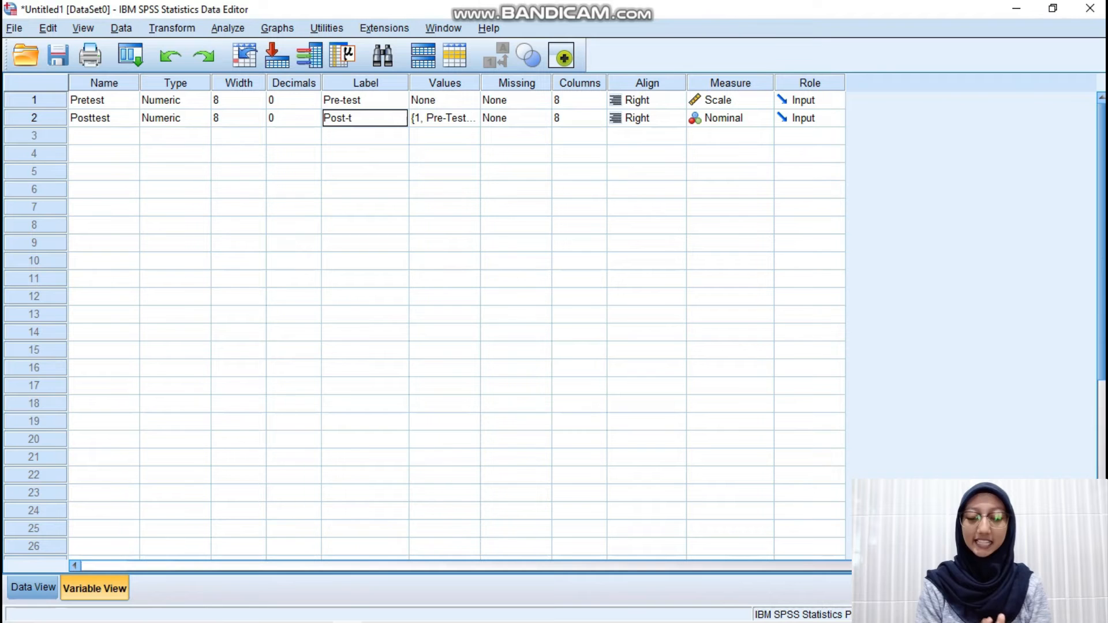
pyautogui.write('est')
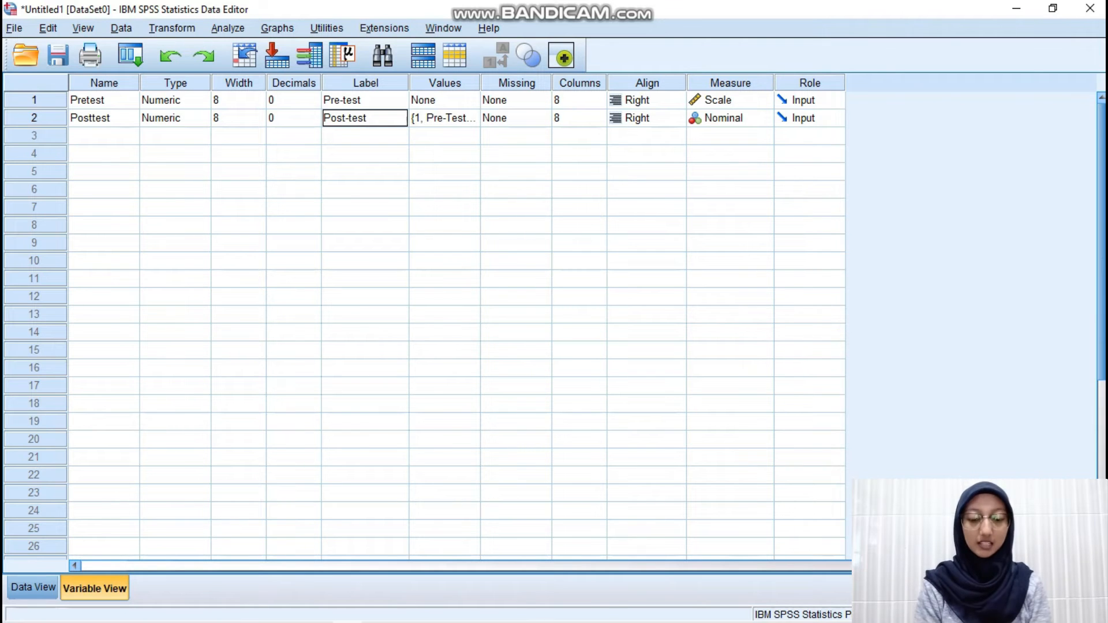
pyautogui.click(436, 172)
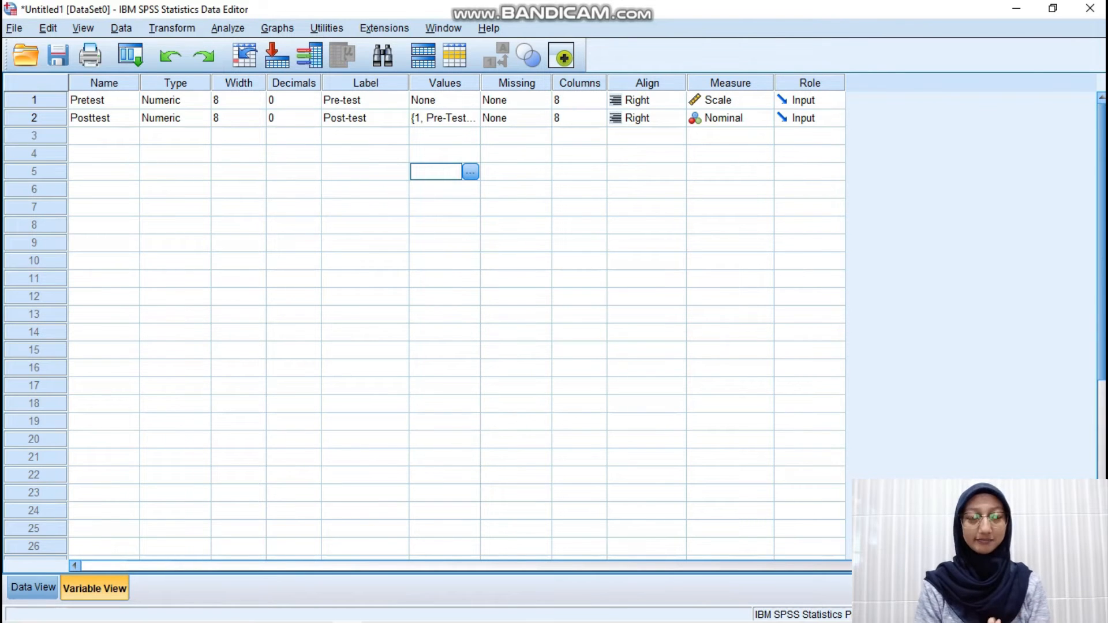
pyautogui.click(764, 117)
pyautogui.click(721, 135)
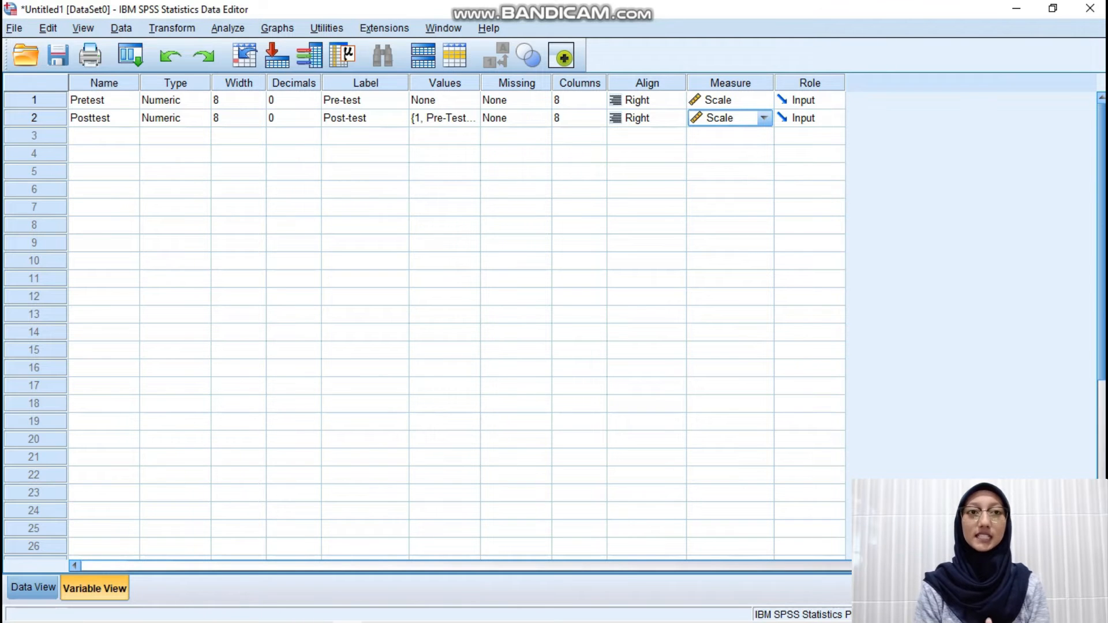
# - Move the Pretest scores in rows 11 to 20 to Posttest rows 1 to 10, and clear the leftover codes in Posttest rows 11 to 20
pyautogui.click(33, 588)
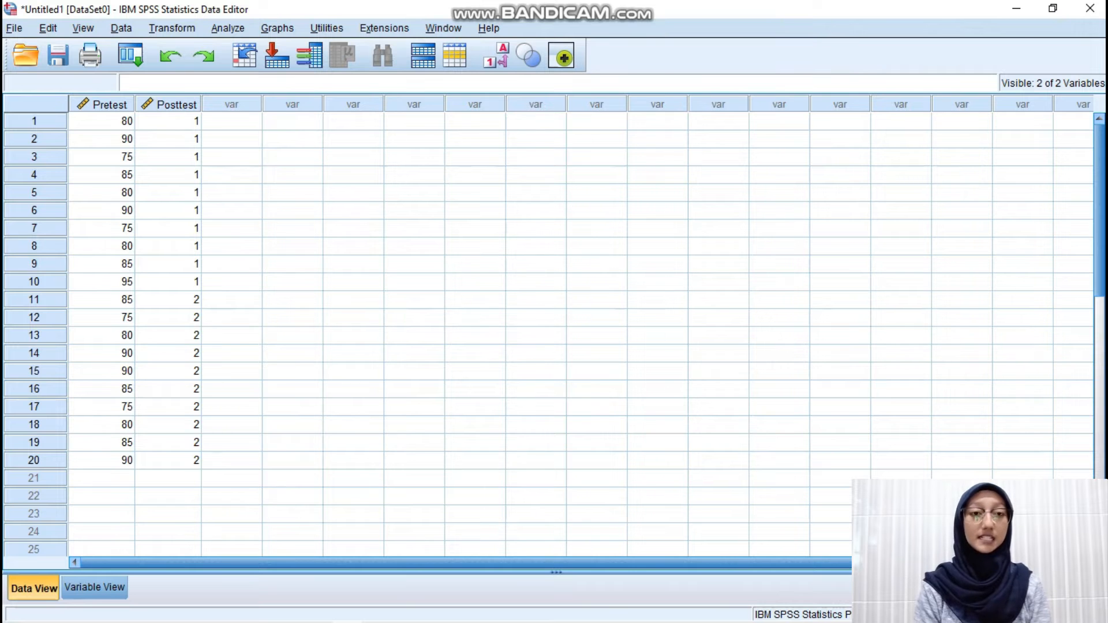
pyautogui.moveTo(101, 300); pyautogui.dragTo(102, 460)
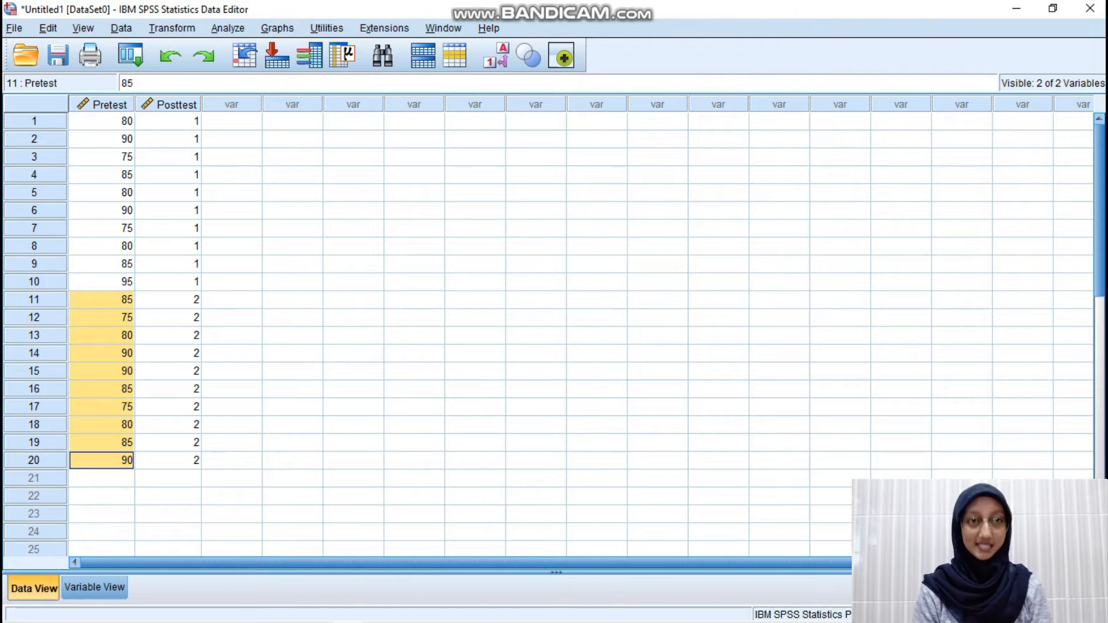
pyautogui.hotkey('ctrl', 'x')
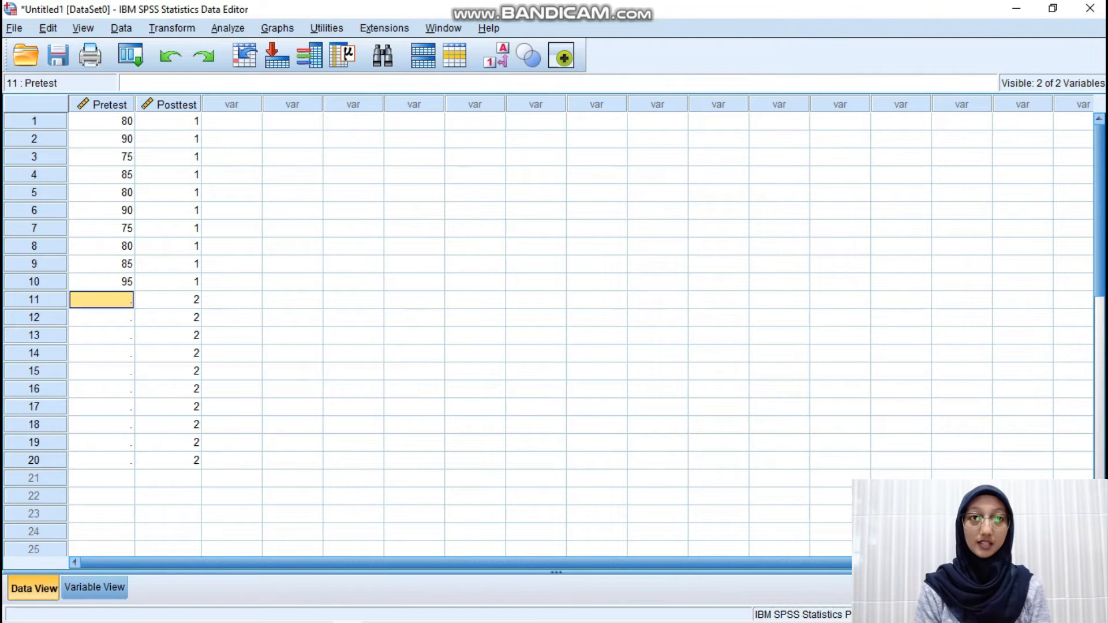
pyautogui.moveTo(168, 121); pyautogui.dragTo(168, 461)
pyautogui.hotkey('ctrl', 'v')
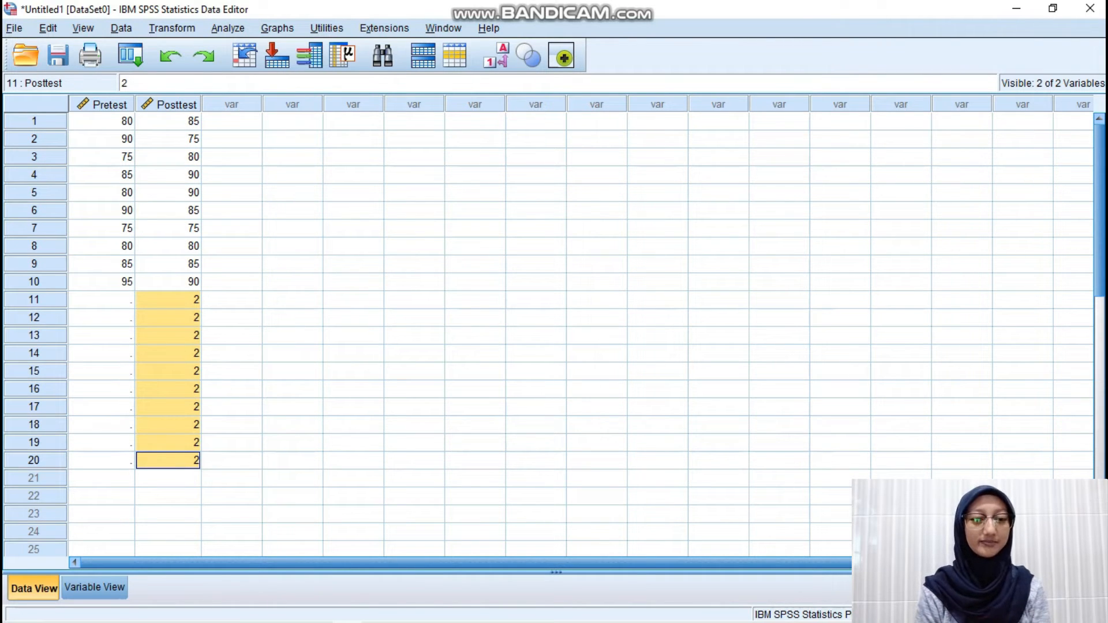
pyautogui.press('Delete')
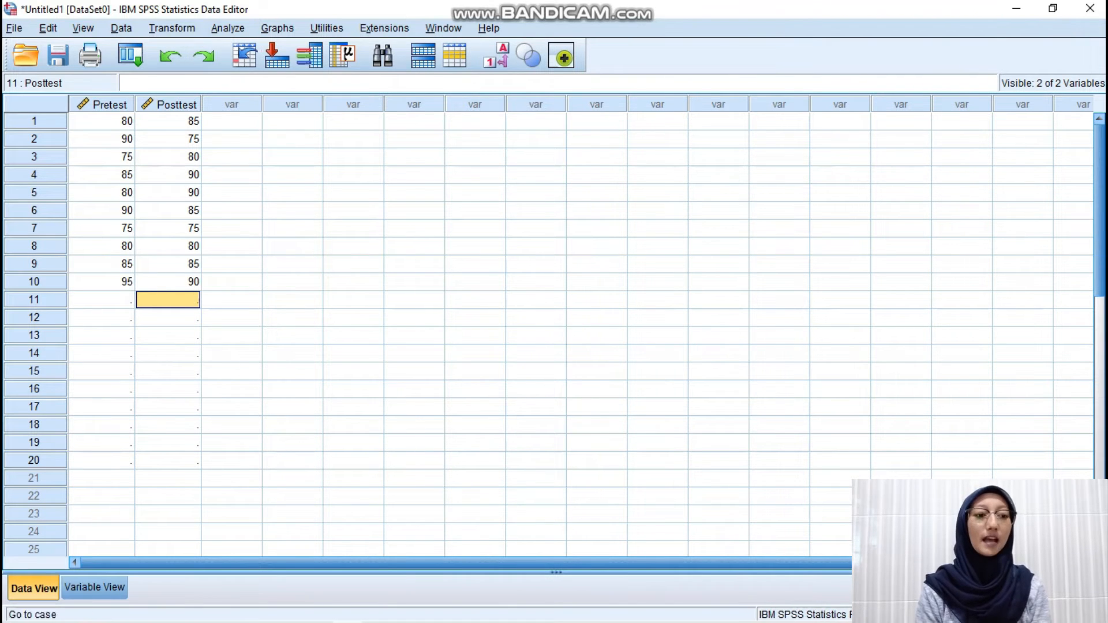
# - Set up a Paired-Samples T Test with Pre-test as Variable1 and Post-test as Variable2 of pair 1
pyautogui.click(228, 28)
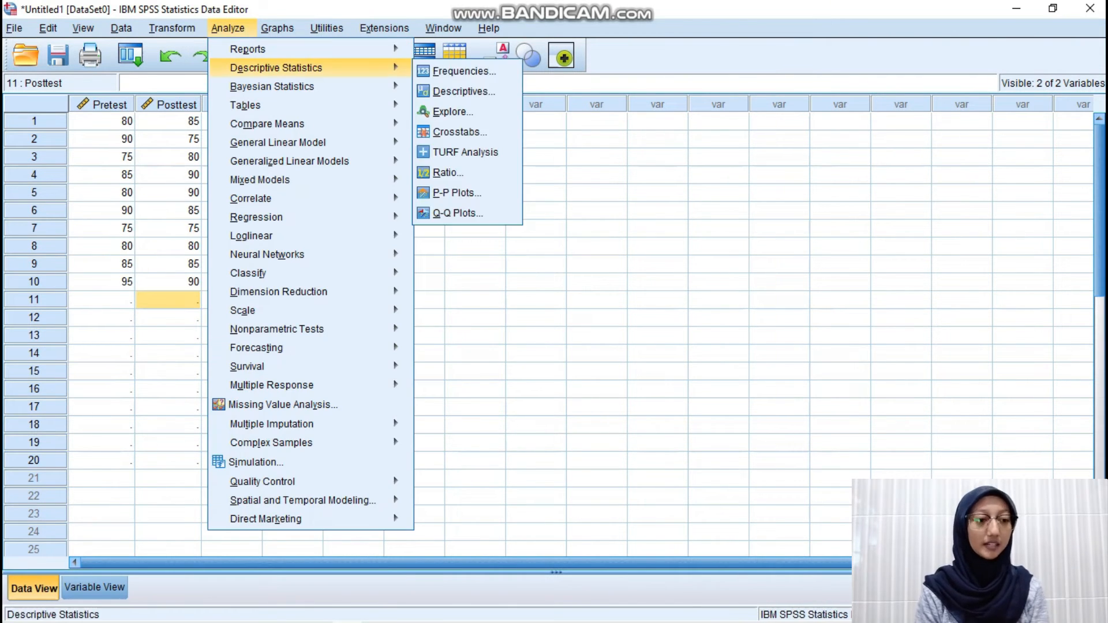
pyautogui.moveTo(267, 123)
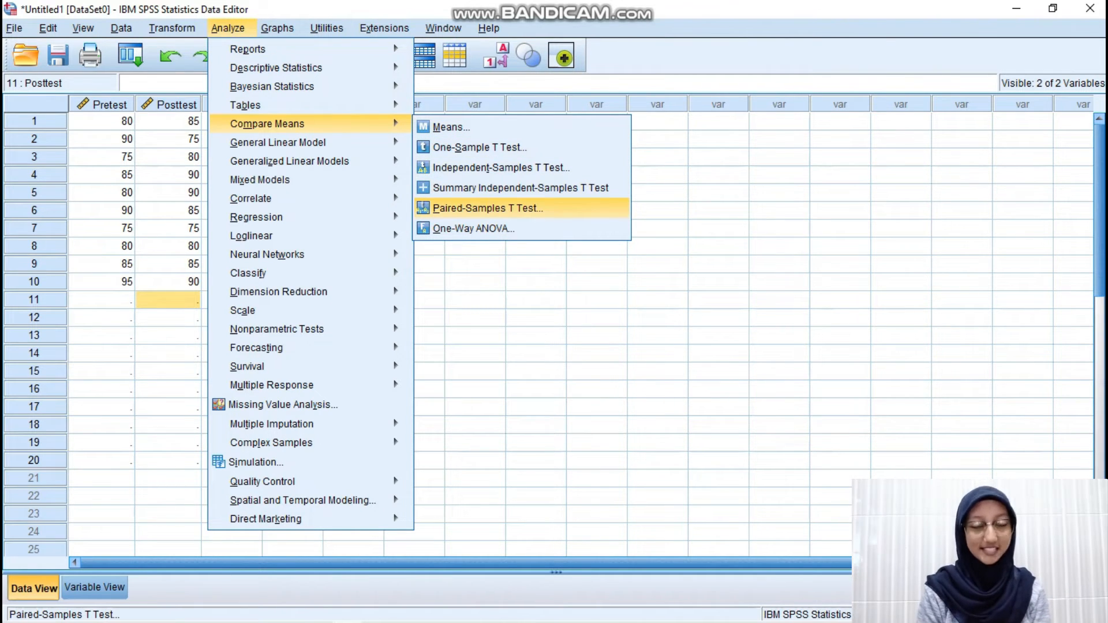
pyautogui.press('Return')
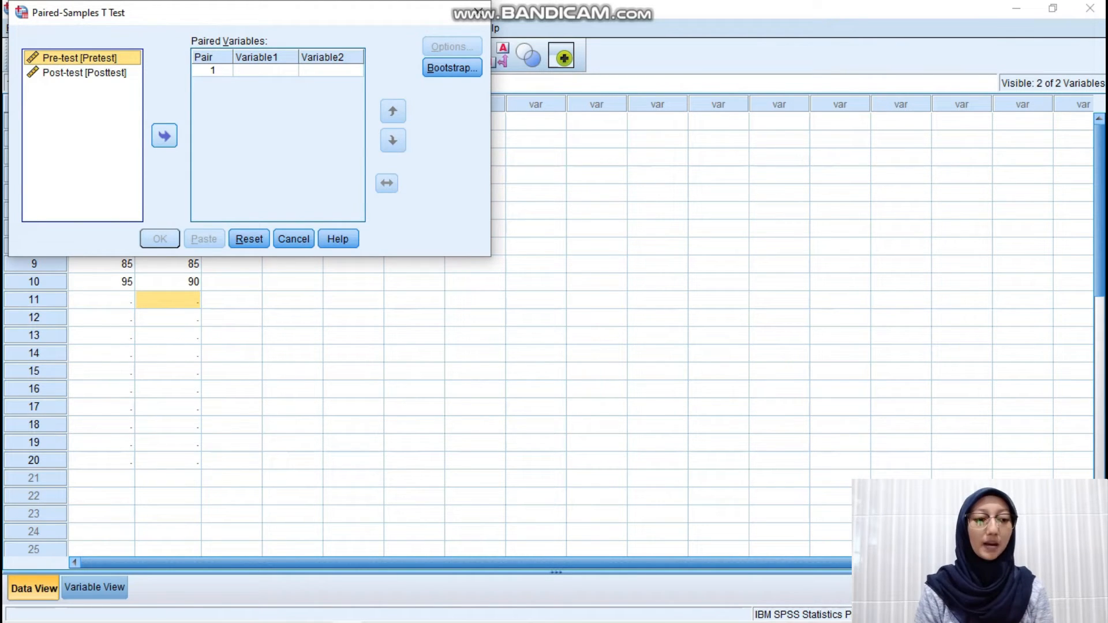
pyautogui.click(165, 136)
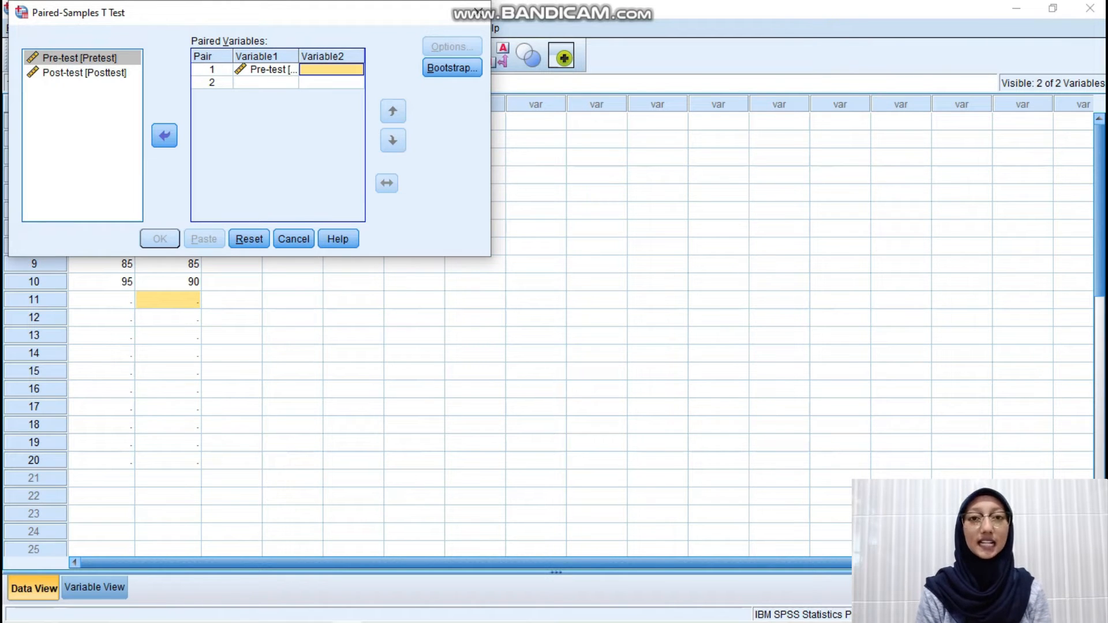
pyautogui.click(84, 72)
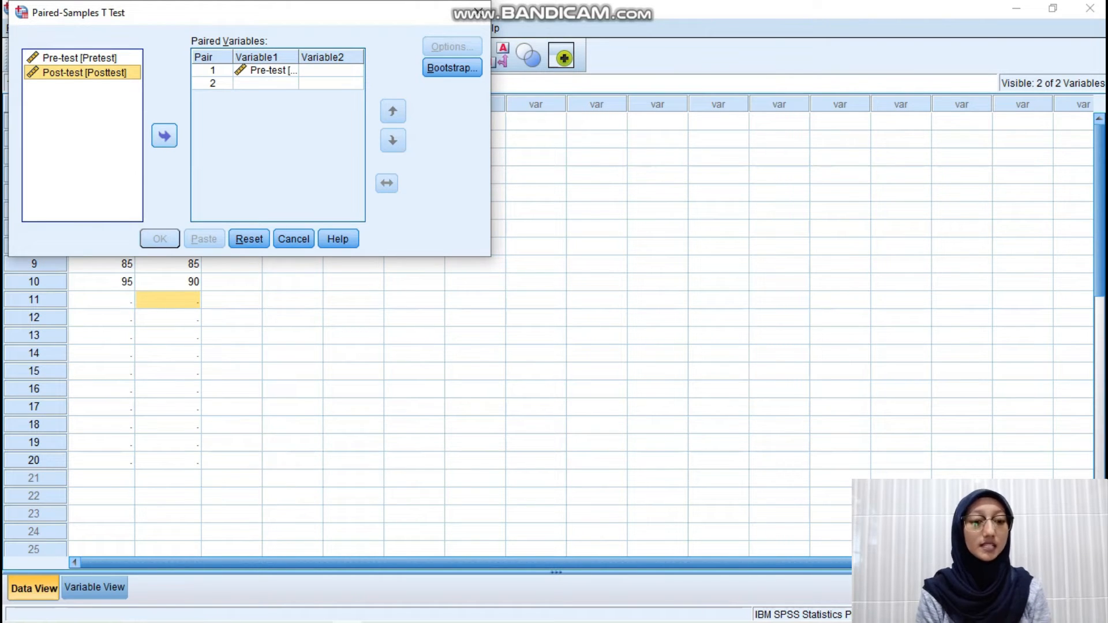
pyautogui.click(164, 135)
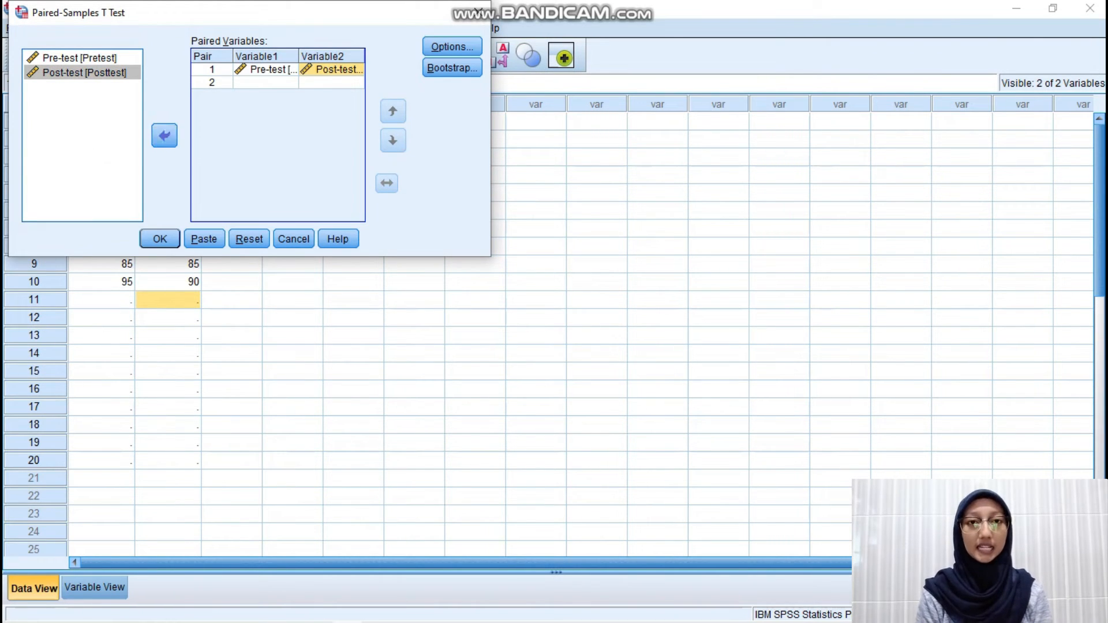
# - Use a 95% confidence interval with cases excluded analysis by analysis, and run the paired-samples test
pyautogui.click(452, 46)
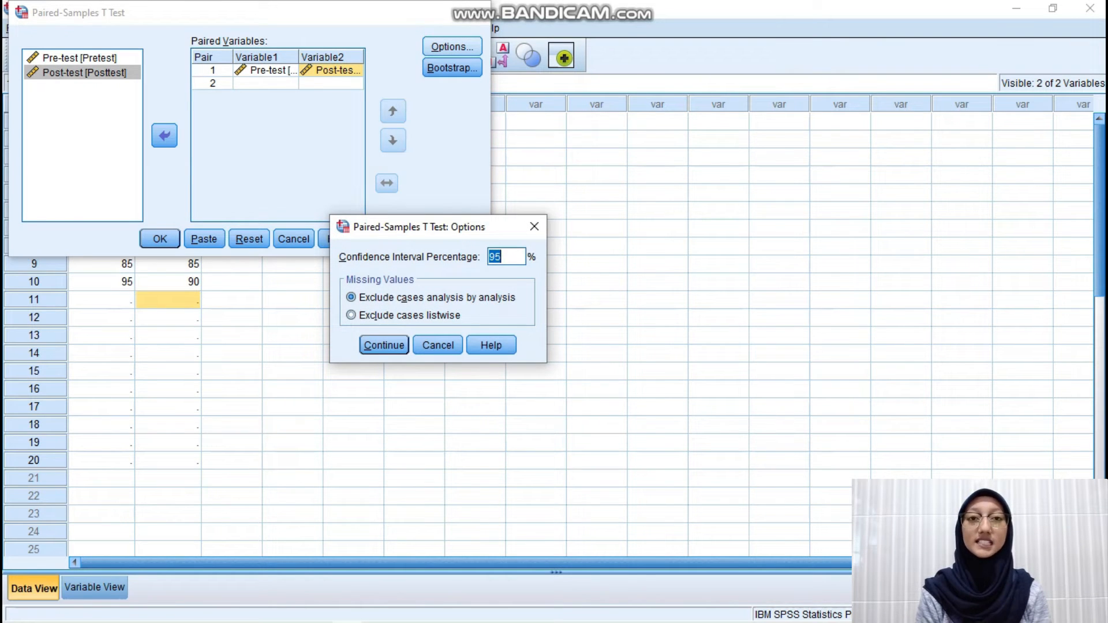
pyautogui.click(507, 257)
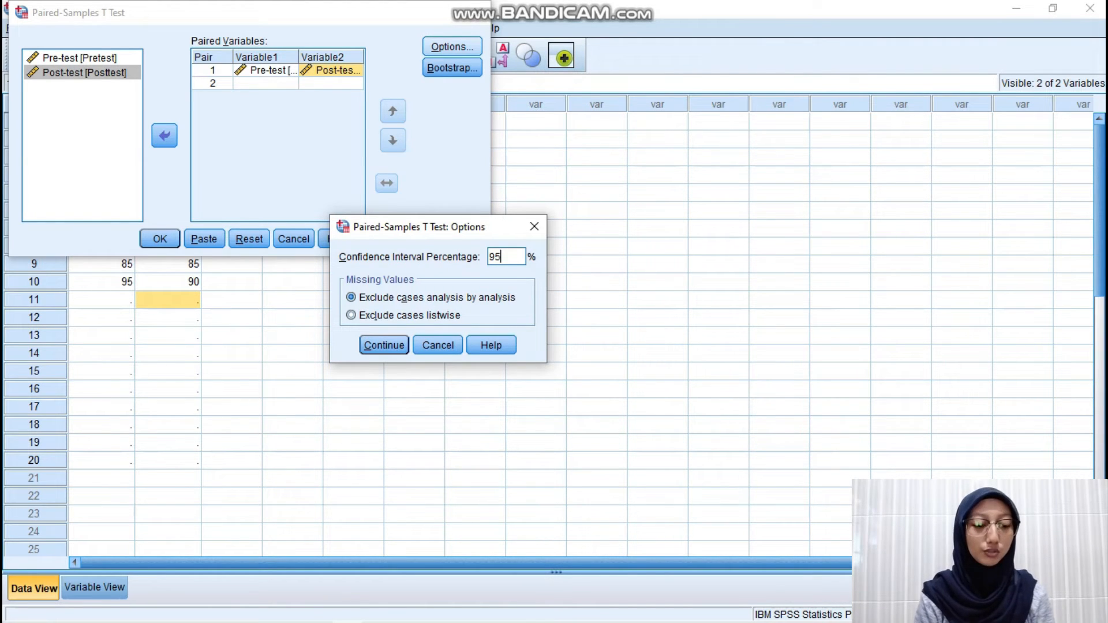
pyautogui.press('Return')
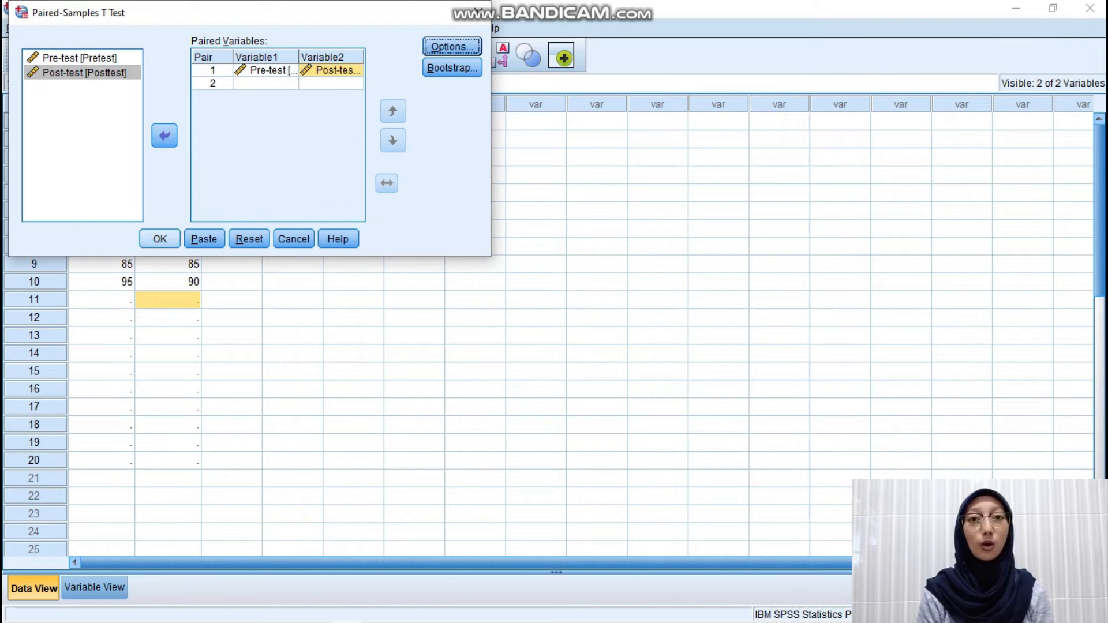
pyautogui.press('Return')
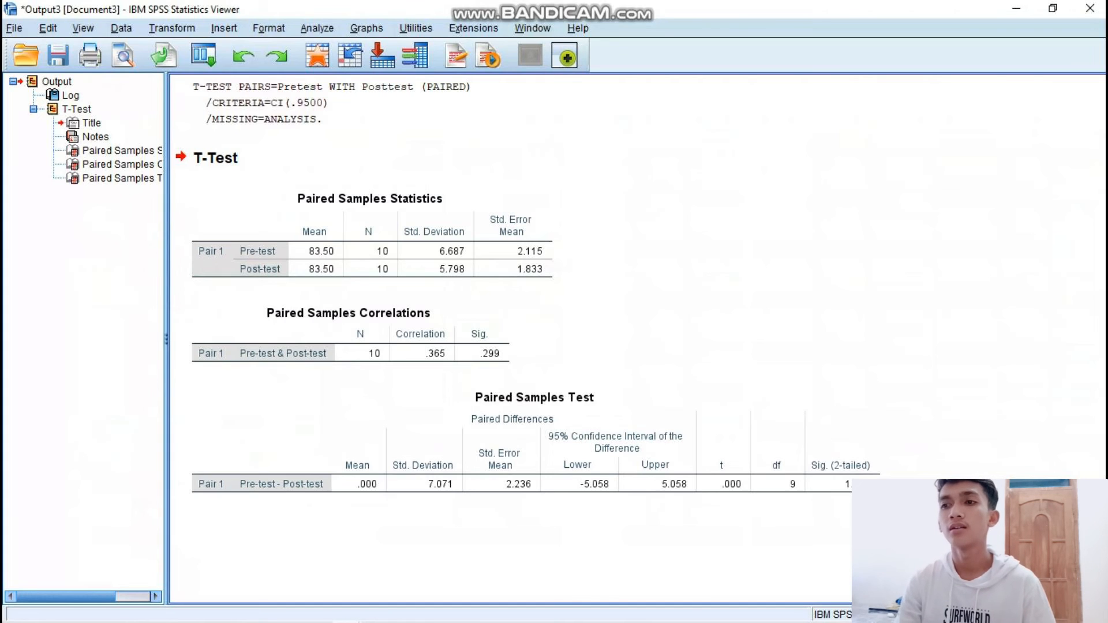
# - Start exporting all of the T-Test output as Word/RTF and name the file "Hasil two Tailed Uji-T"
pyautogui.hotkey('alt', 'Tab')
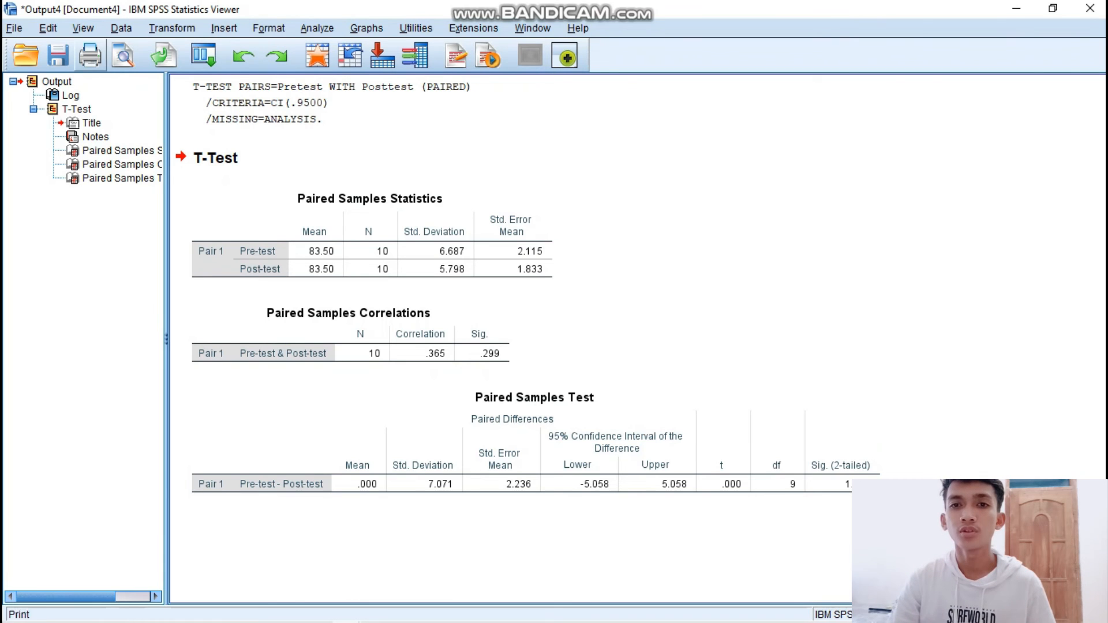
pyautogui.click(14, 27)
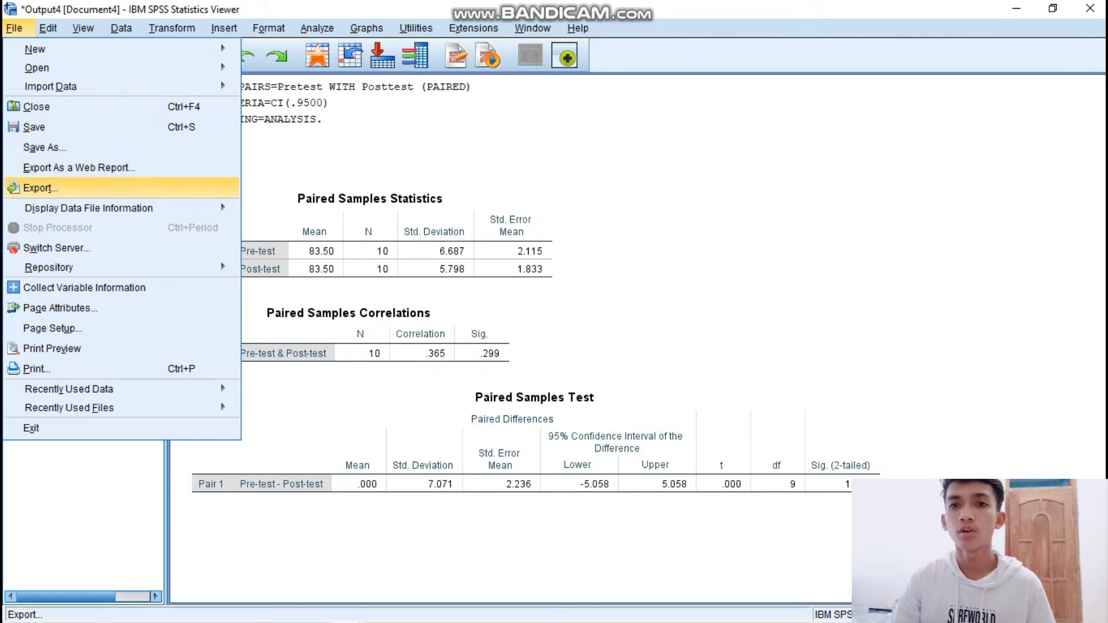
pyautogui.click(41, 188)
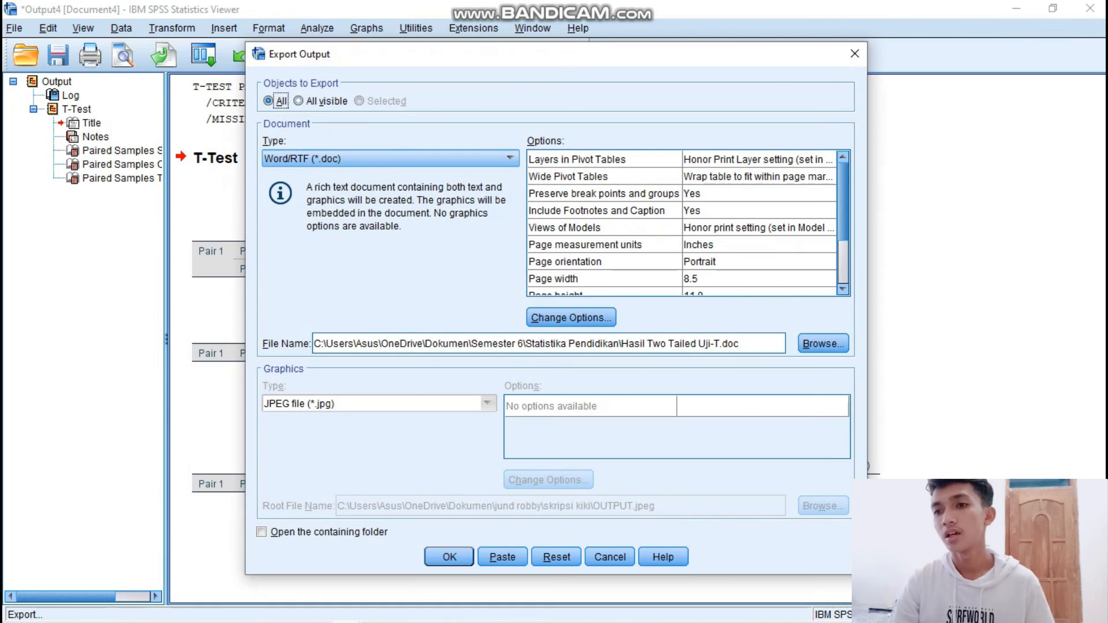
pyautogui.click(823, 343)
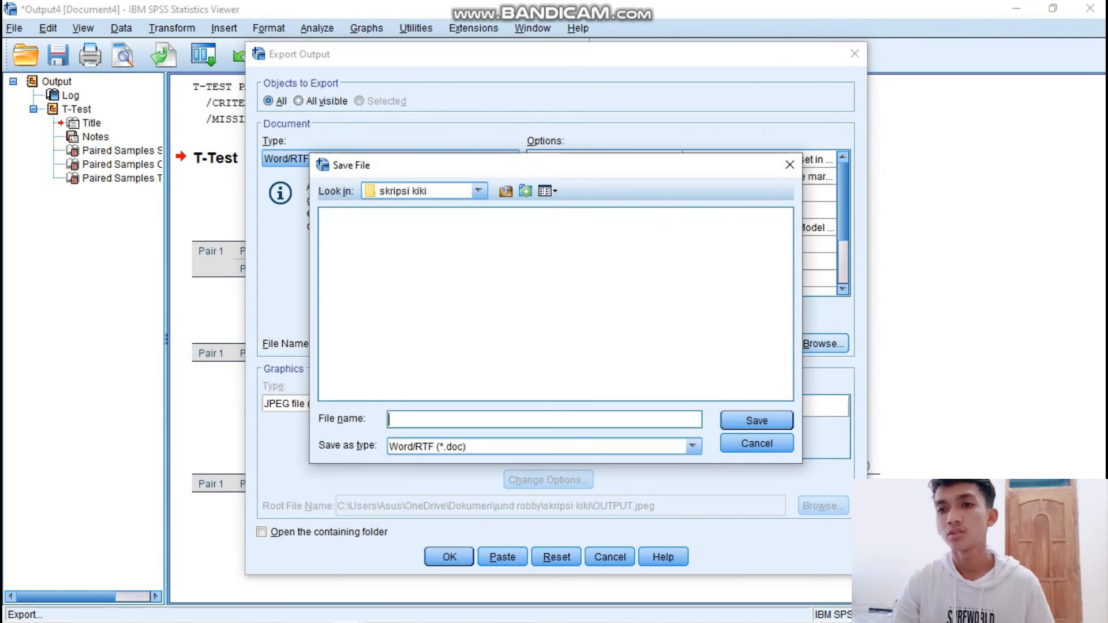
pyautogui.click(479, 190)
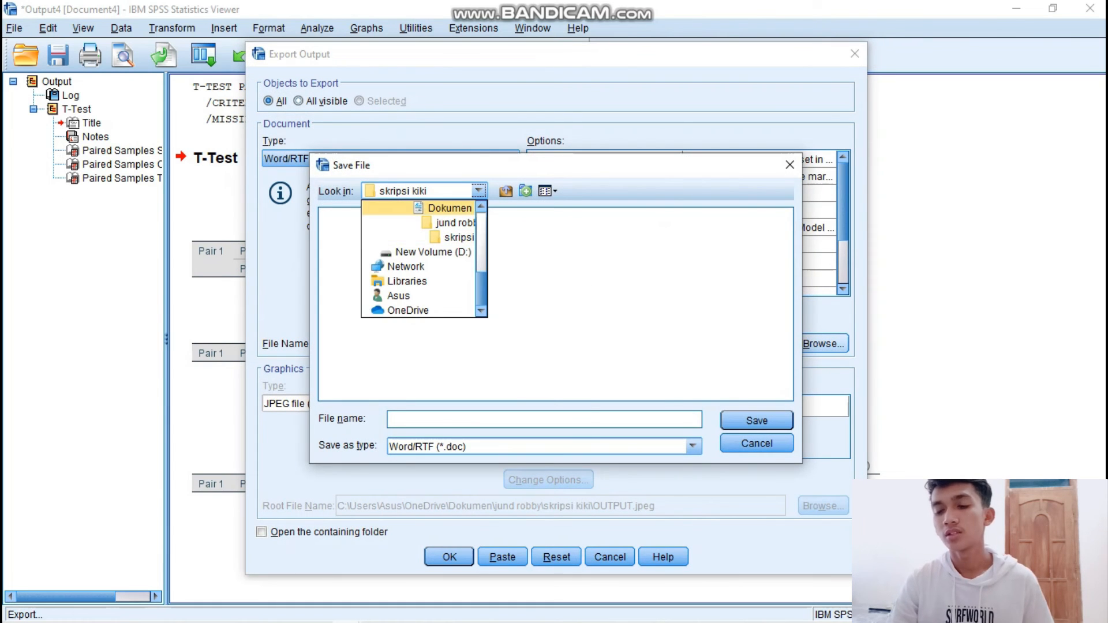
pyautogui.click(544, 420)
pyautogui.write('Hasil U')
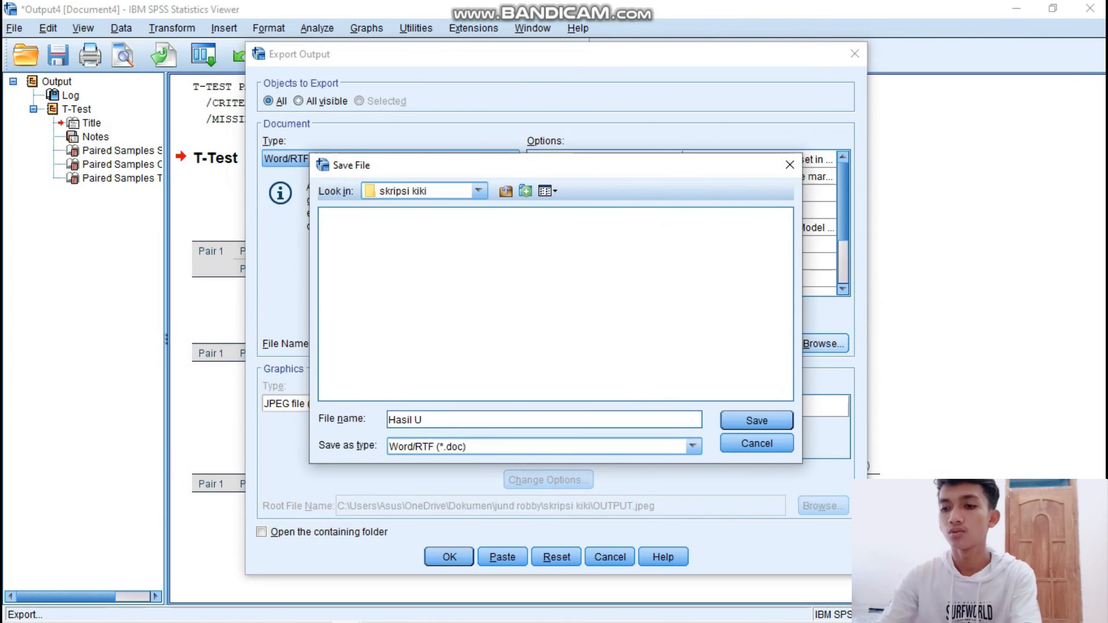
pyautogui.press('BackSpace')
pyautogui.write('t')
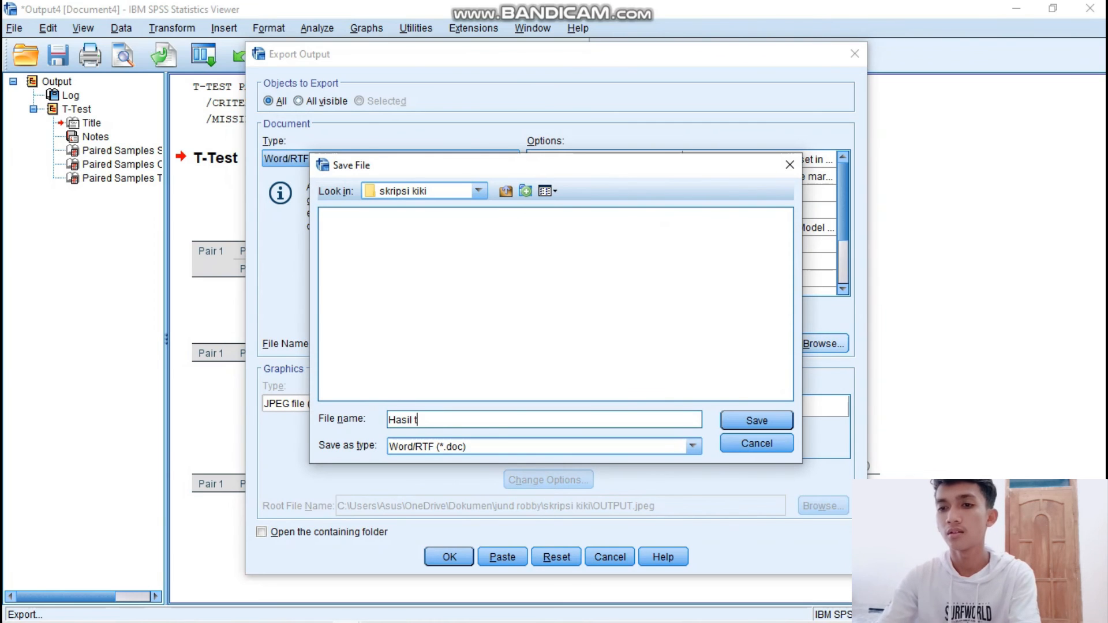
pyautogui.write('wo Taile')
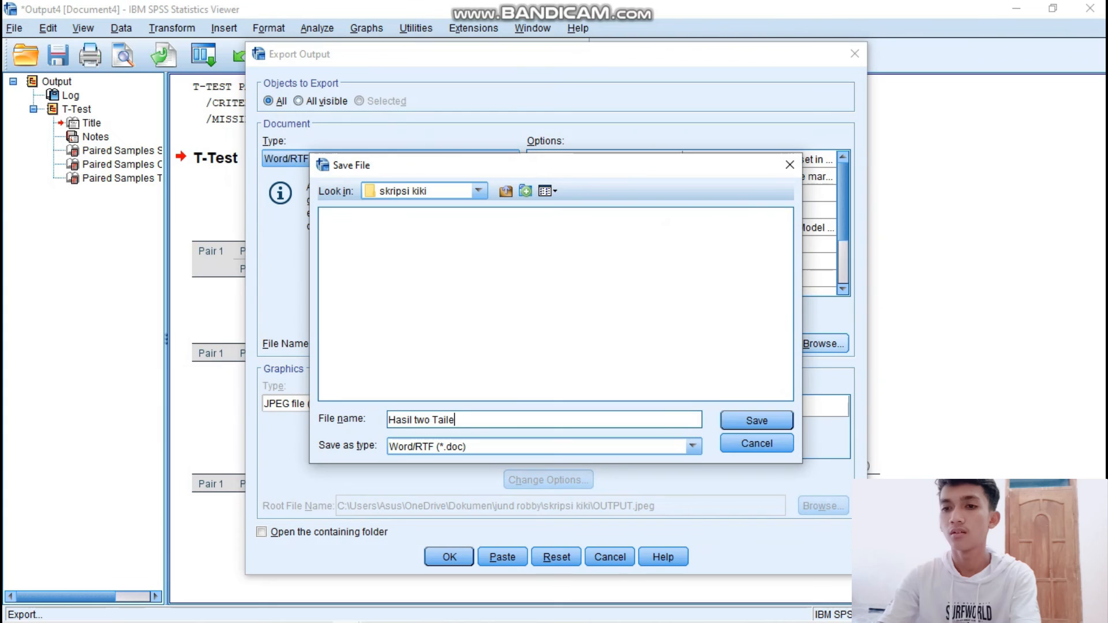
pyautogui.write('d Uji-T')
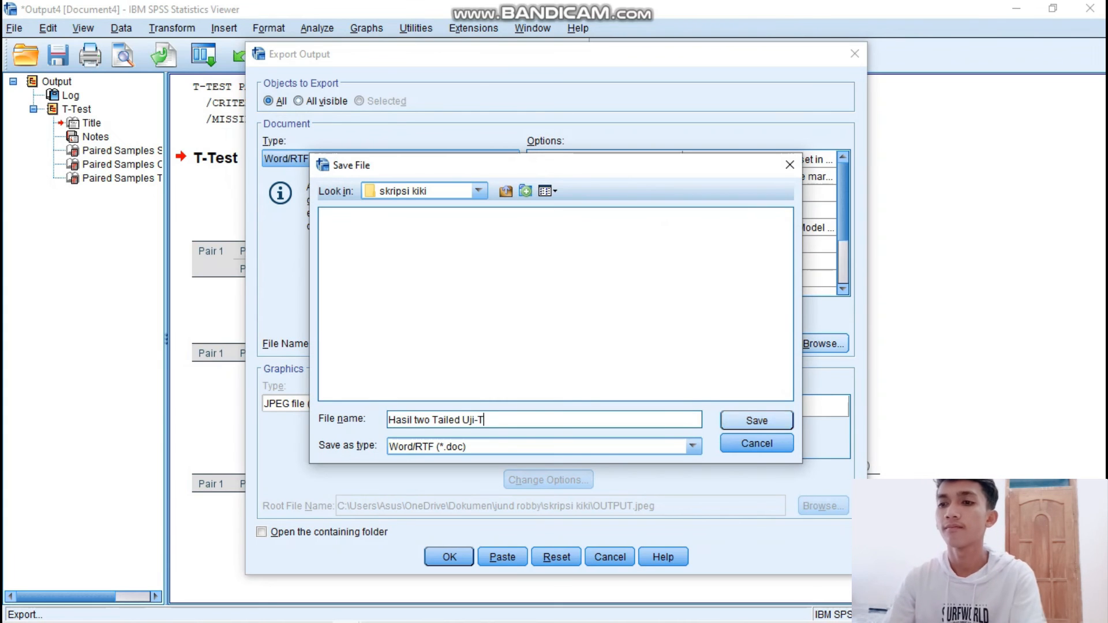
# - Choose the Statistika Pendidikan folder inside Dokumen, Semester 6 as the location for the exported file
pyautogui.click(479, 191)
pyautogui.click(447, 208)
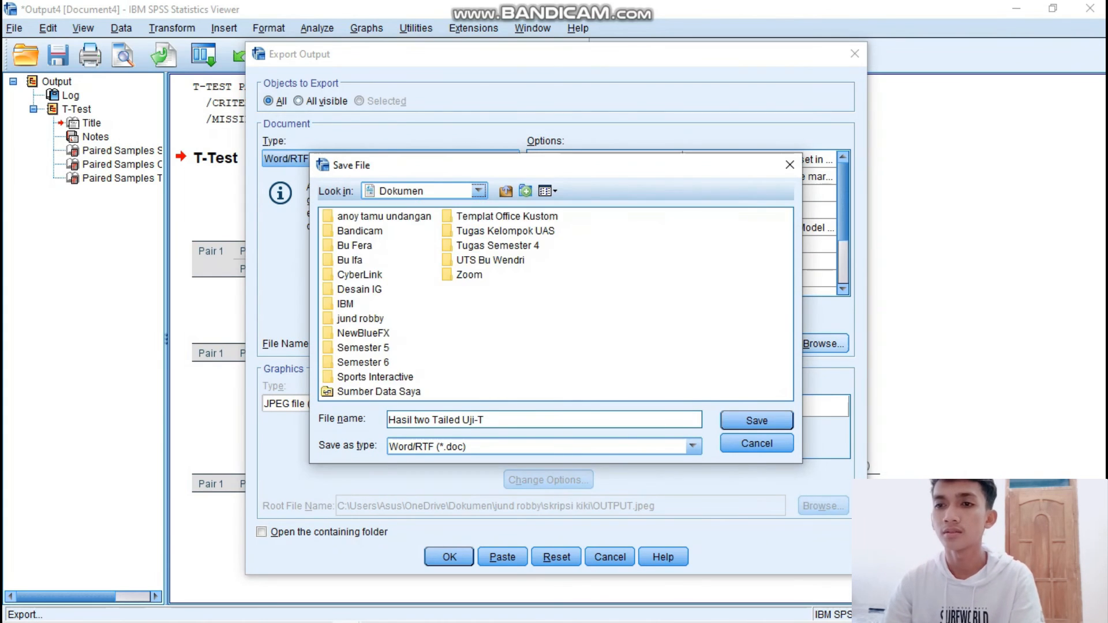
pyautogui.click(363, 362)
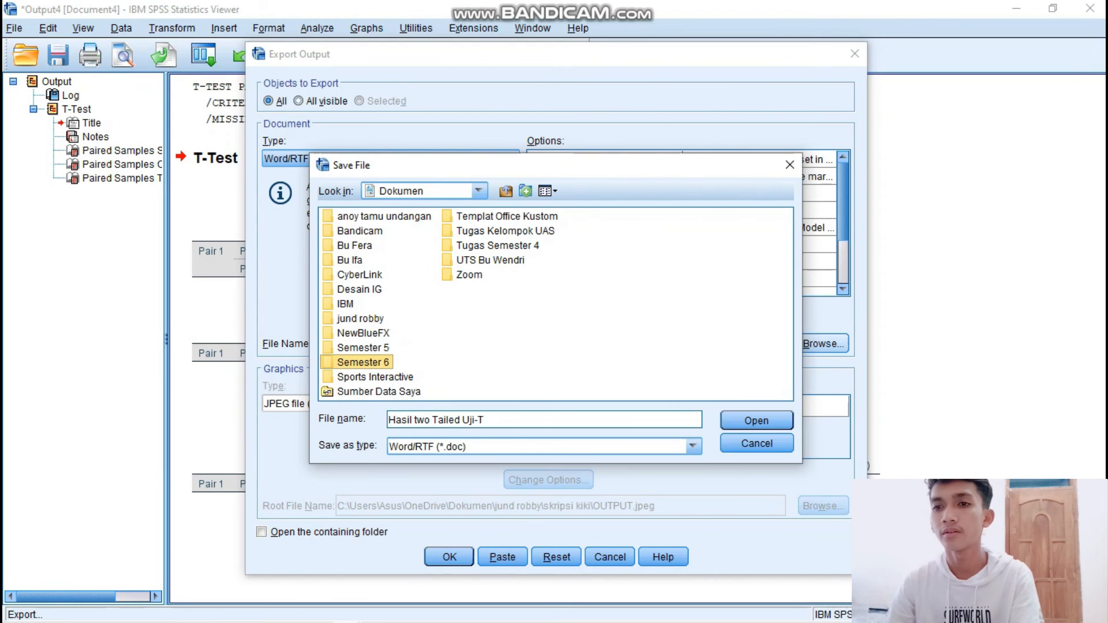
pyautogui.click(757, 420)
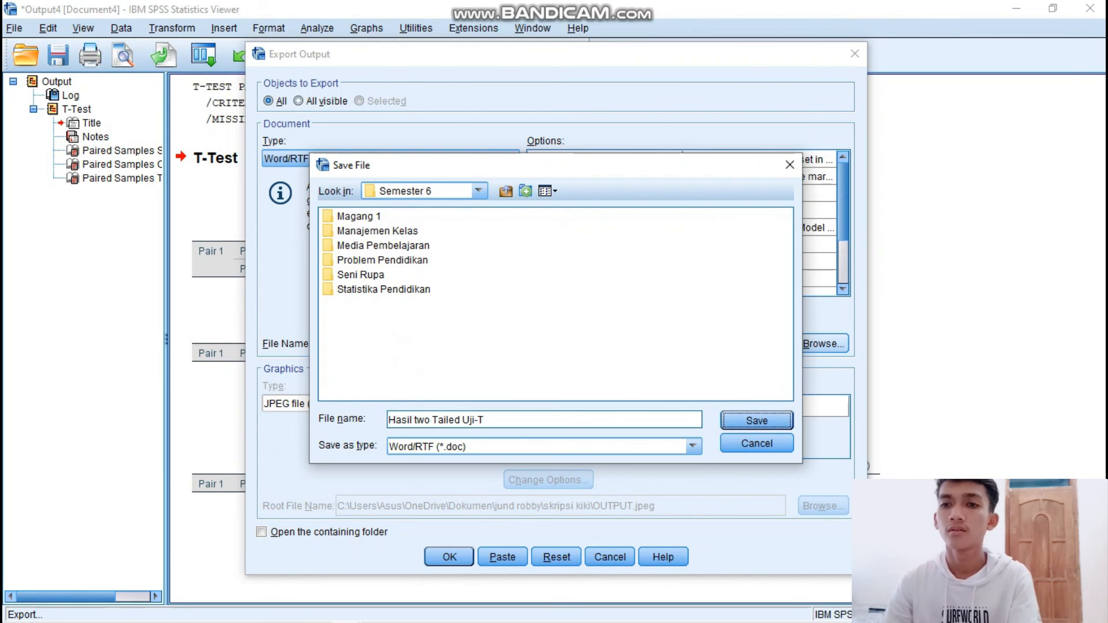
pyautogui.click(383, 290)
pyautogui.click(757, 420)
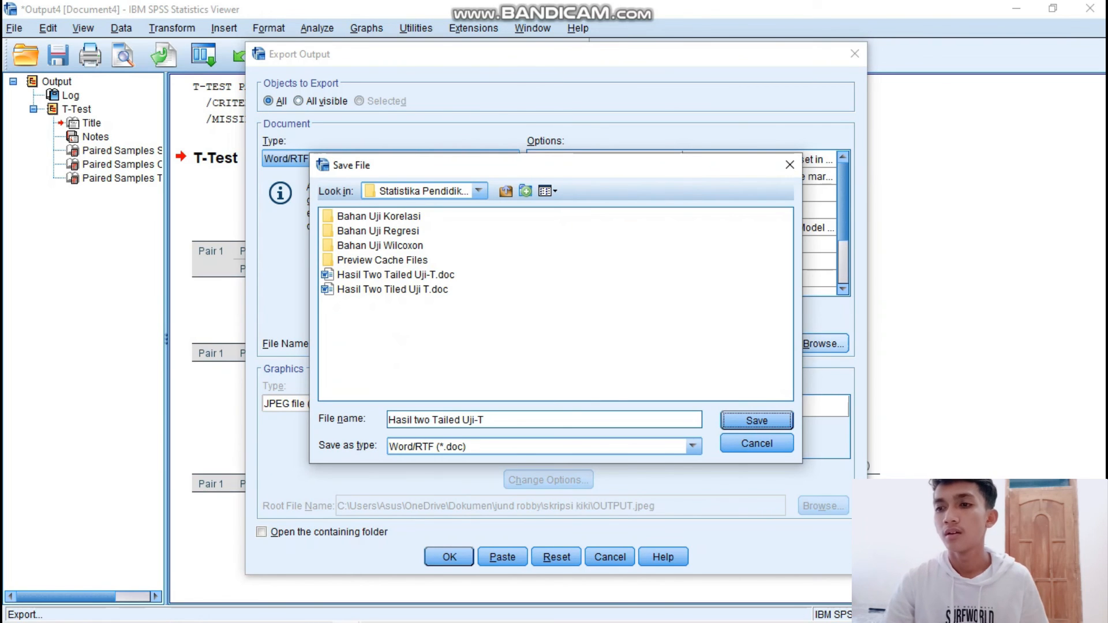
# - Complete the export, replacing the existing file, and close the output window without saving its contents
pyautogui.click(756, 420)
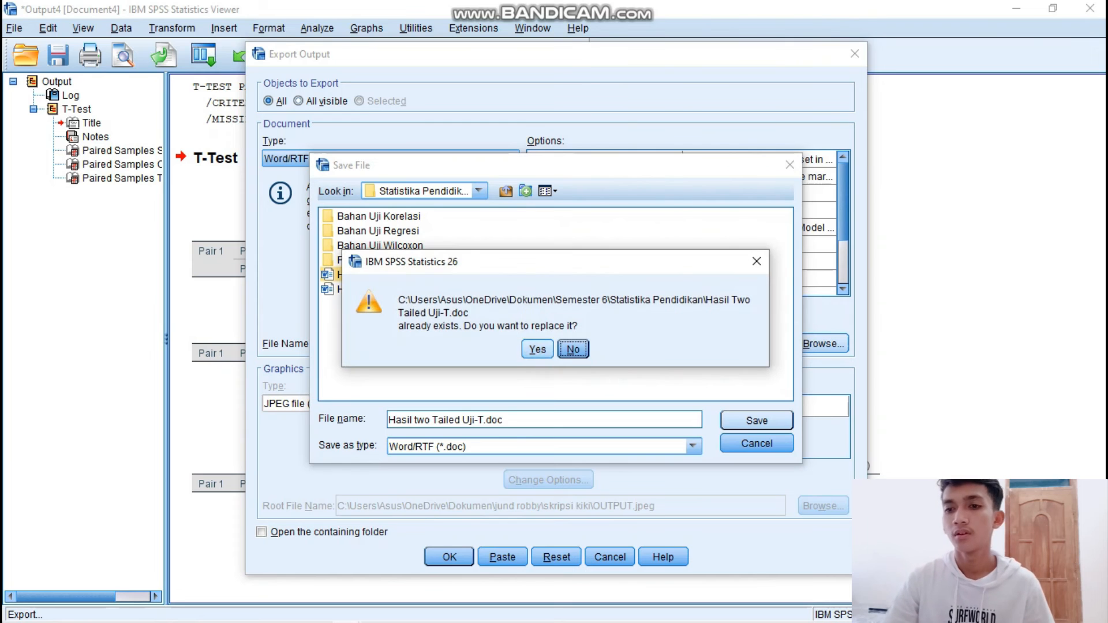
pyautogui.click(538, 349)
pyautogui.click(449, 557)
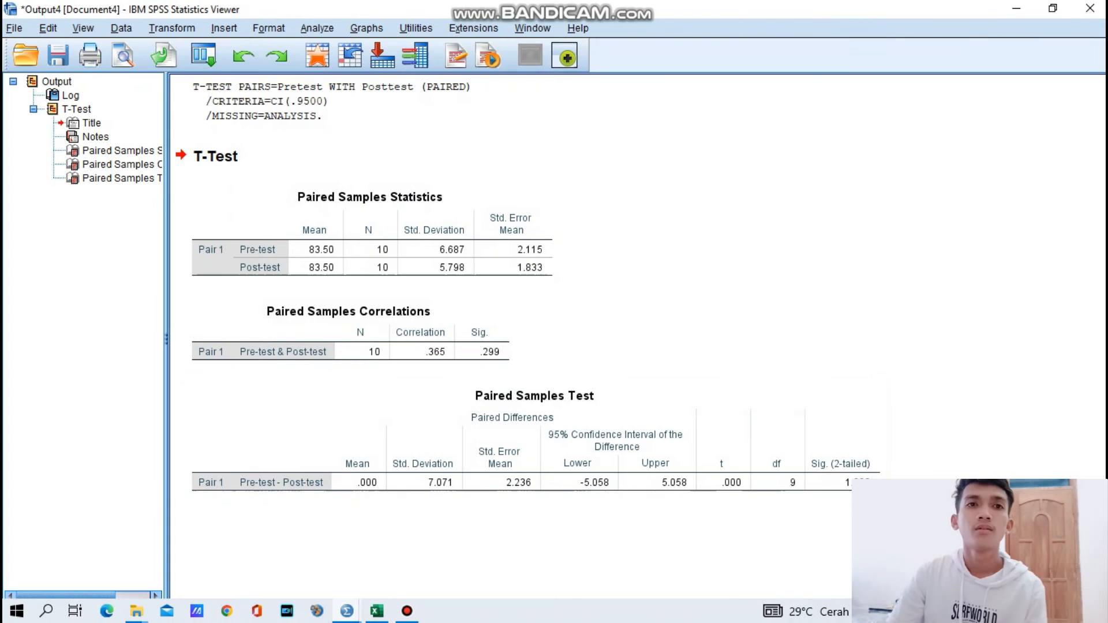
pyautogui.click(1090, 8)
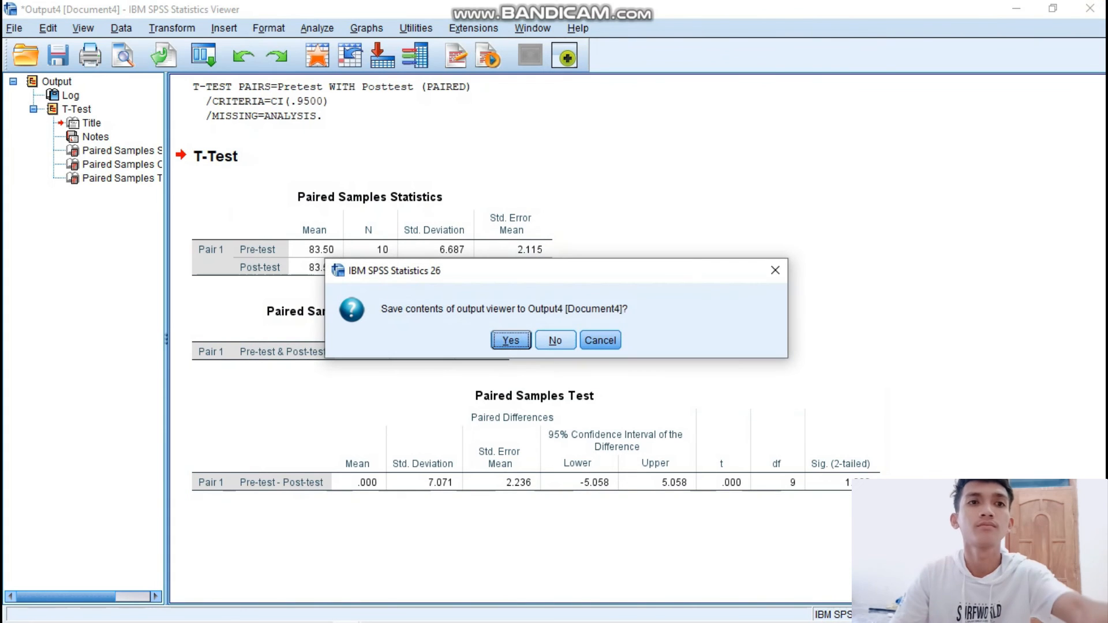
pyautogui.click(555, 340)
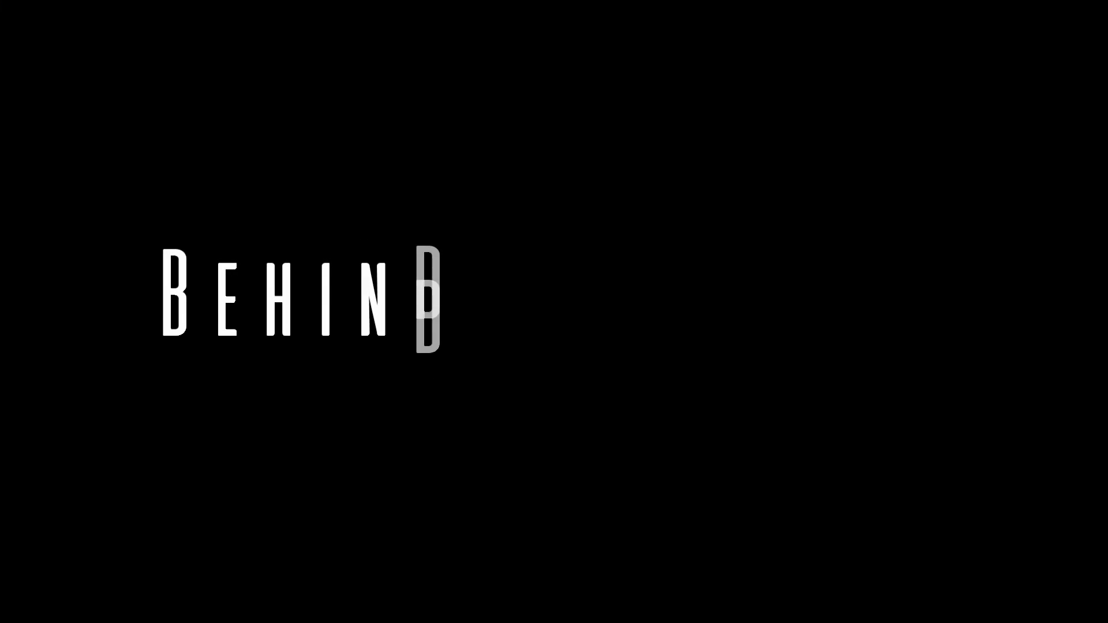